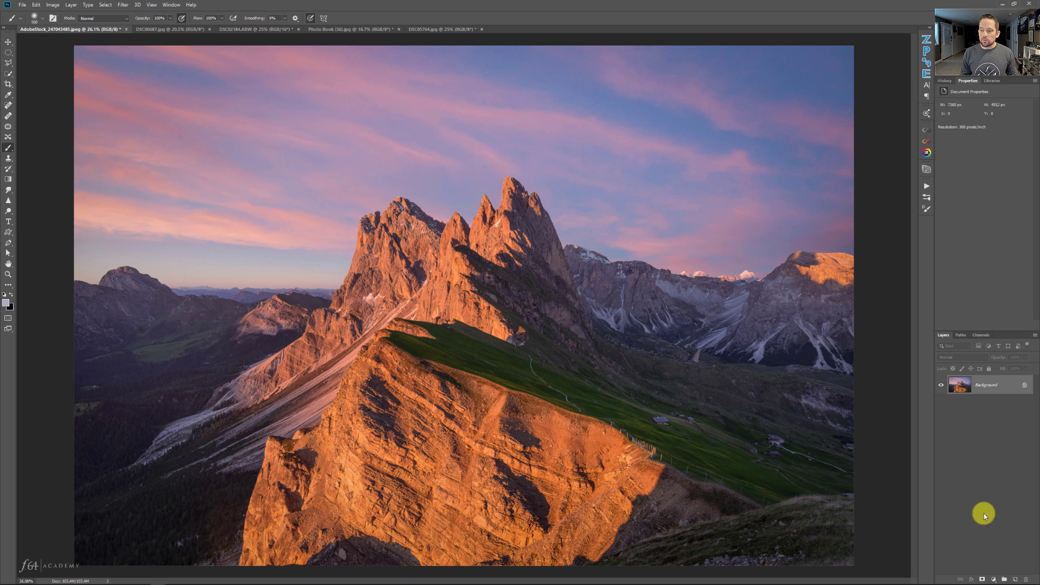
# Step: Add an empty Layer 1 above the Background photo and set its blend mode to Hard Mix
pyautogui.click(1015, 579)
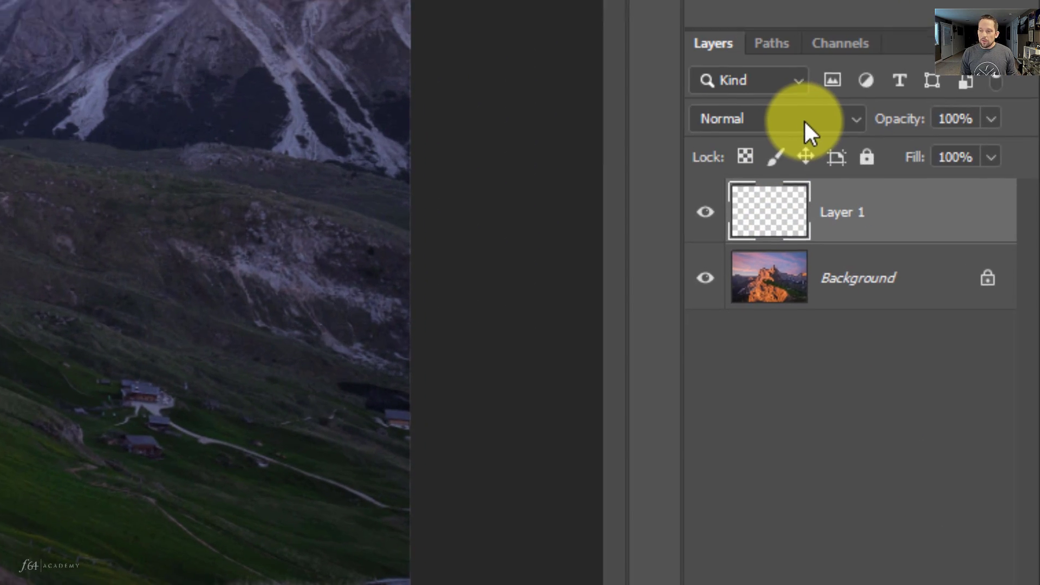
pyautogui.click(799, 107)
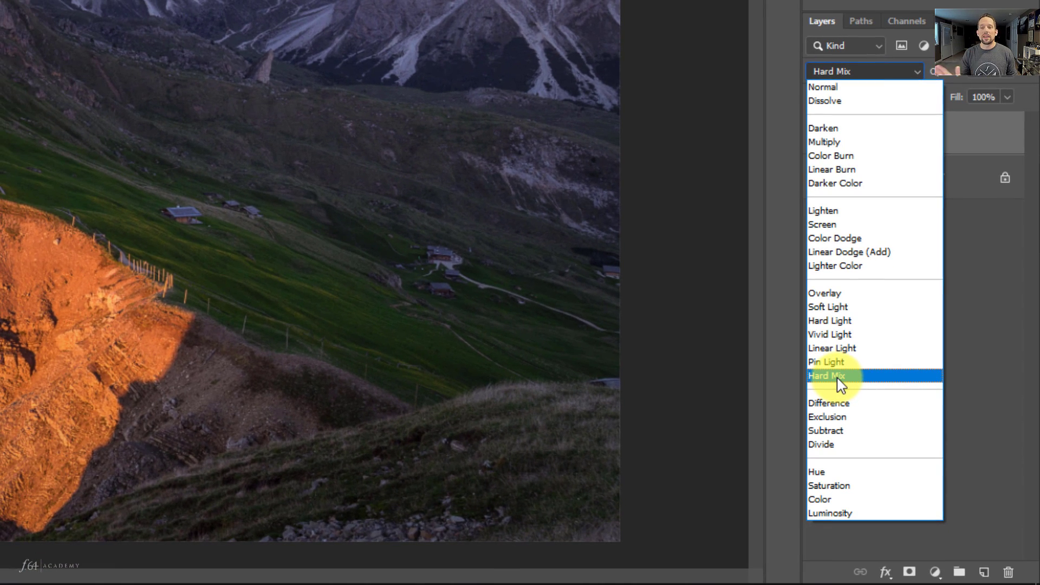
pyautogui.click(838, 376)
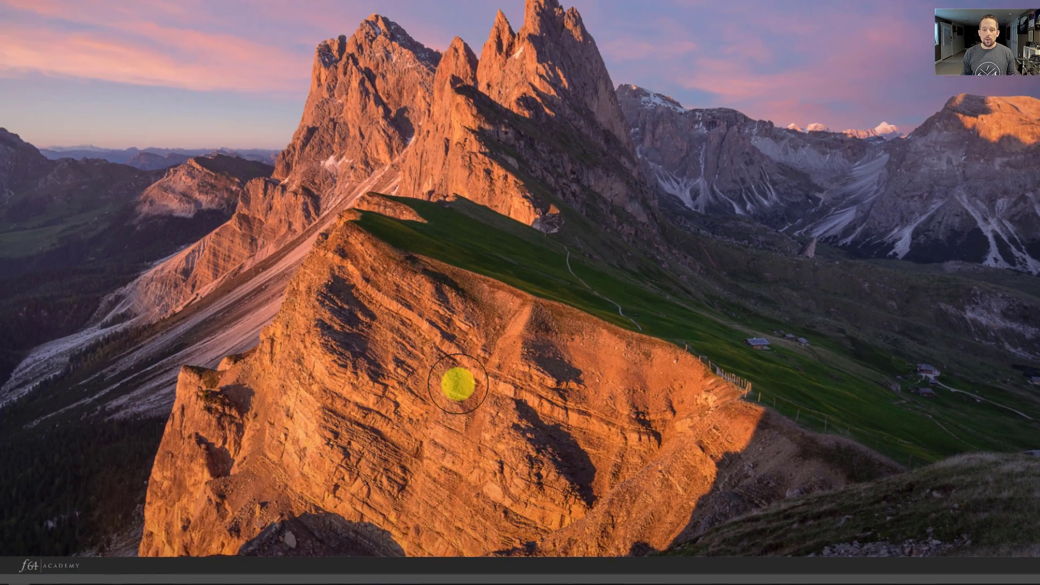
# Step: Sample the orange rock-face colour with the Brush and paint it over the sunlit foreground rock
pyautogui.press('b')
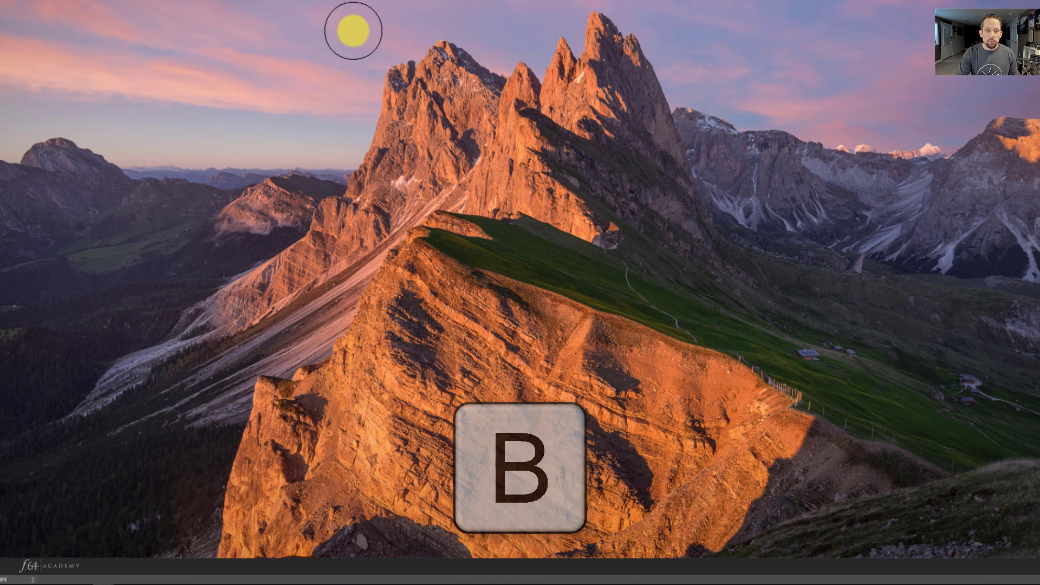
pyautogui.press('alt')
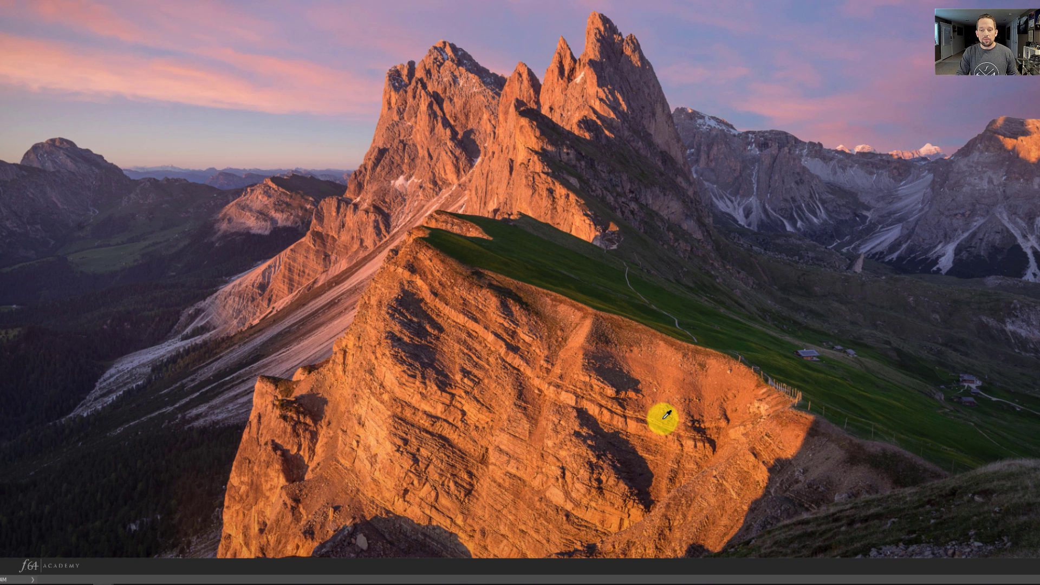
pyautogui.keyDown('alt'); pyautogui.click(650, 435); pyautogui.keyUp('alt')
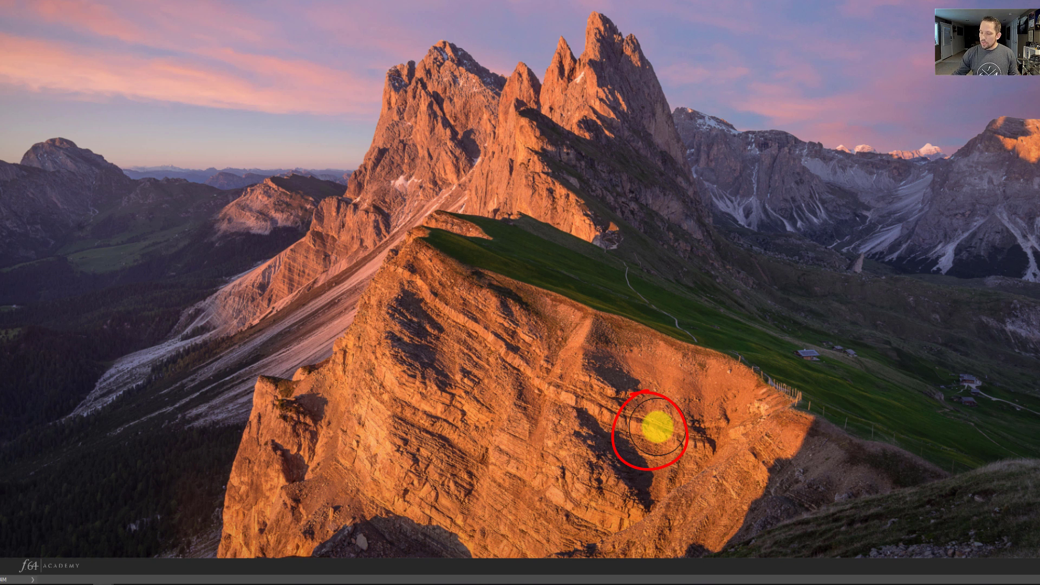
pyautogui.moveTo(668, 398)
pyautogui.mouseDown()
pyautogui.moveTo(645, 432)
pyautogui.moveTo(706, 488)
pyautogui.moveTo(710, 516)
pyautogui.moveTo(738, 464)
pyautogui.moveTo(772, 438)
pyautogui.moveTo(762, 413)
pyautogui.moveTo(692, 373)
pyautogui.moveTo(628, 364)
pyautogui.moveTo(586, 342)
pyautogui.moveTo(623, 455)
pyautogui.moveTo(666, 527)
pyautogui.moveTo(495, 548)
pyautogui.moveTo(464, 499)
pyautogui.moveTo(569, 449)
pyautogui.moveTo(541, 383)
pyautogui.moveTo(553, 341)
pyautogui.moveTo(539, 325)
pyautogui.moveTo(508, 333)
pyautogui.moveTo(464, 425)
pyautogui.moveTo(503, 506)
pyautogui.moveTo(420, 367)
pyautogui.moveTo(428, 288)
pyautogui.moveTo(358, 392)
pyautogui.moveTo(383, 455)
pyautogui.moveTo(377, 491)
pyautogui.moveTo(367, 430)
pyautogui.moveTo(302, 420)
pyautogui.moveTo(272, 521)
pyautogui.moveTo(325, 455)
pyautogui.mouseUp()
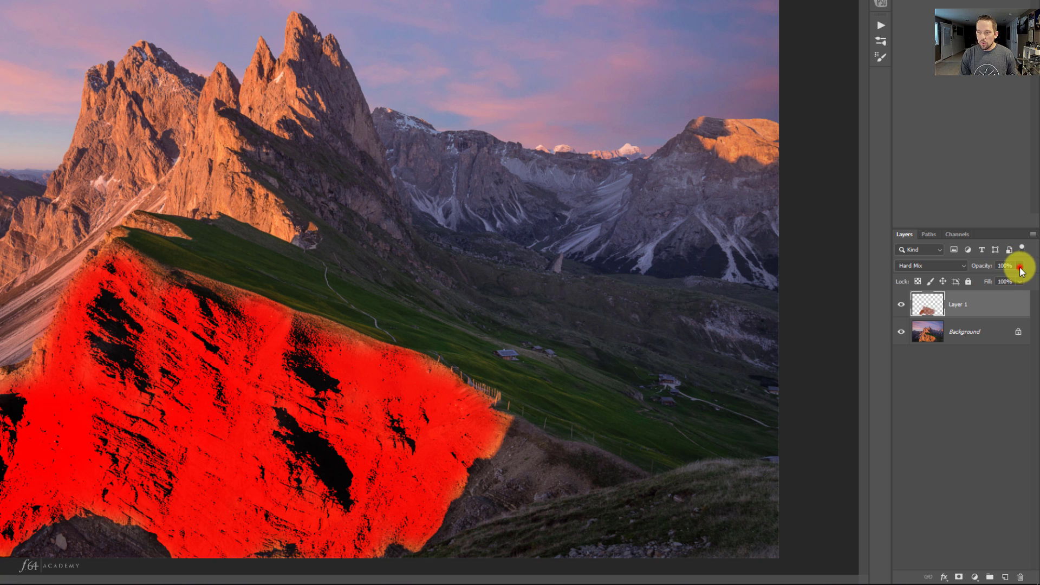
# Step: Check the sampled painting colour, then lower Layer 1's fill to 15% for a warm orange glow
pyautogui.moveTo(1021, 271); pyautogui.dragTo(984, 280)
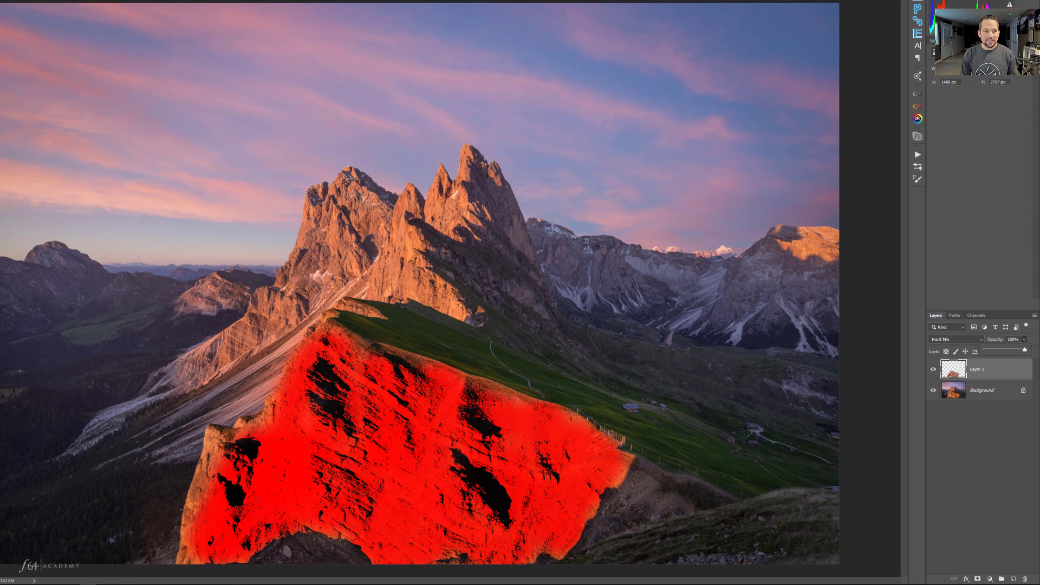
pyautogui.click(632, 130)
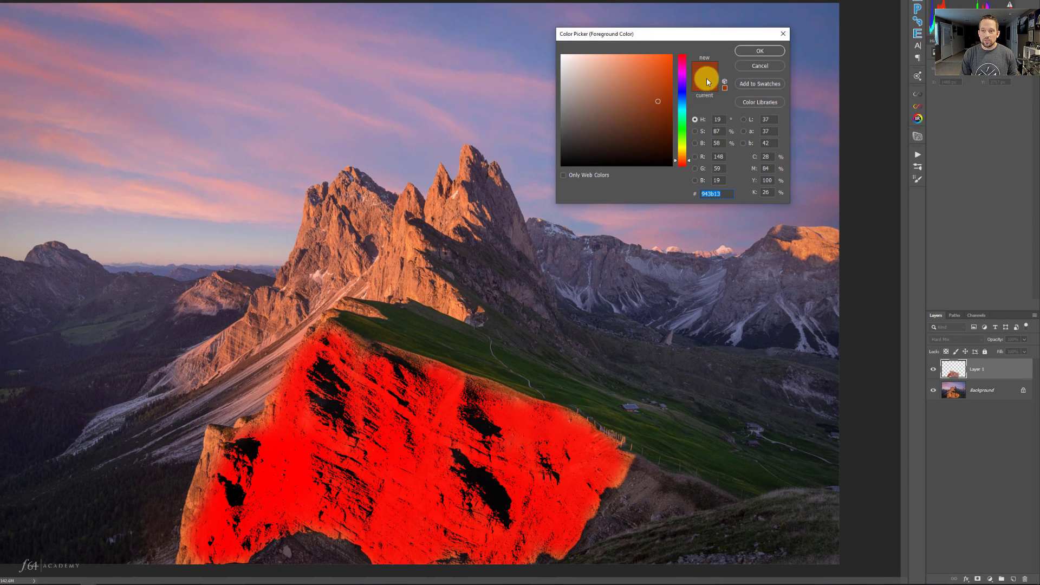
pyautogui.click(764, 52)
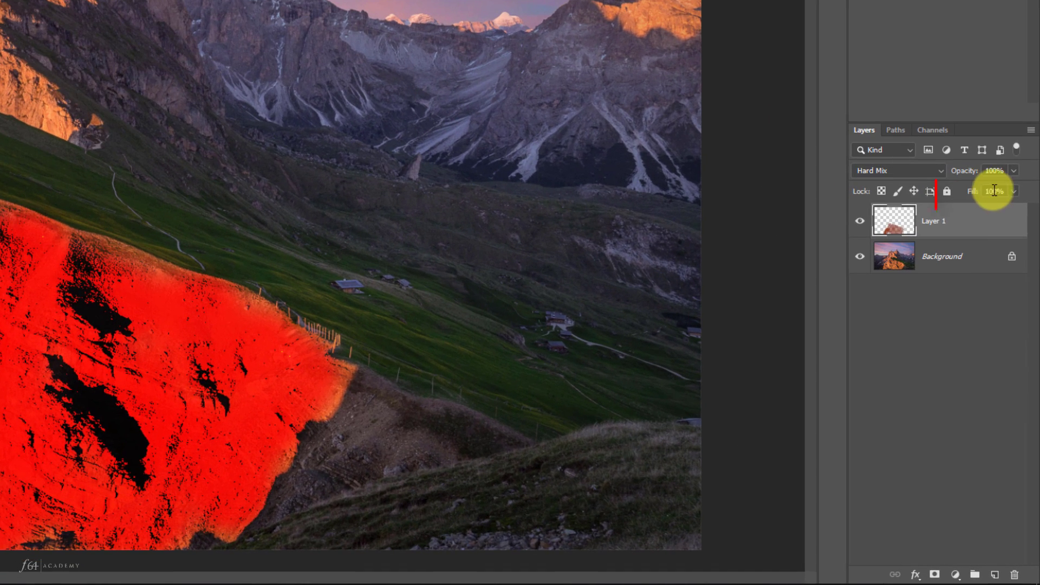
pyautogui.moveTo(1013, 191); pyautogui.dragTo(996, 205)
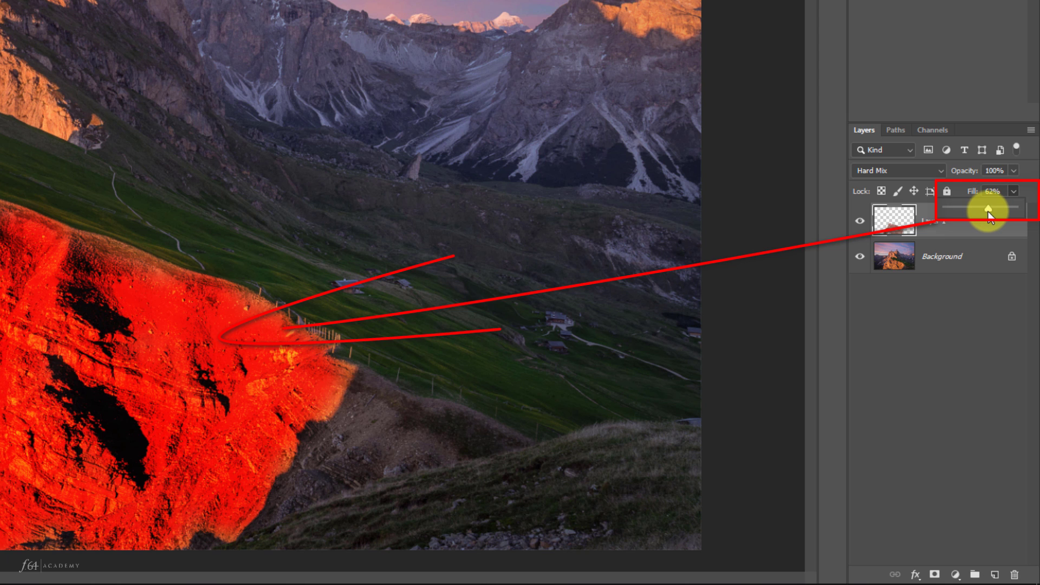
pyautogui.moveTo(987, 209); pyautogui.dragTo(958, 207)
pyautogui.click(971, 192)
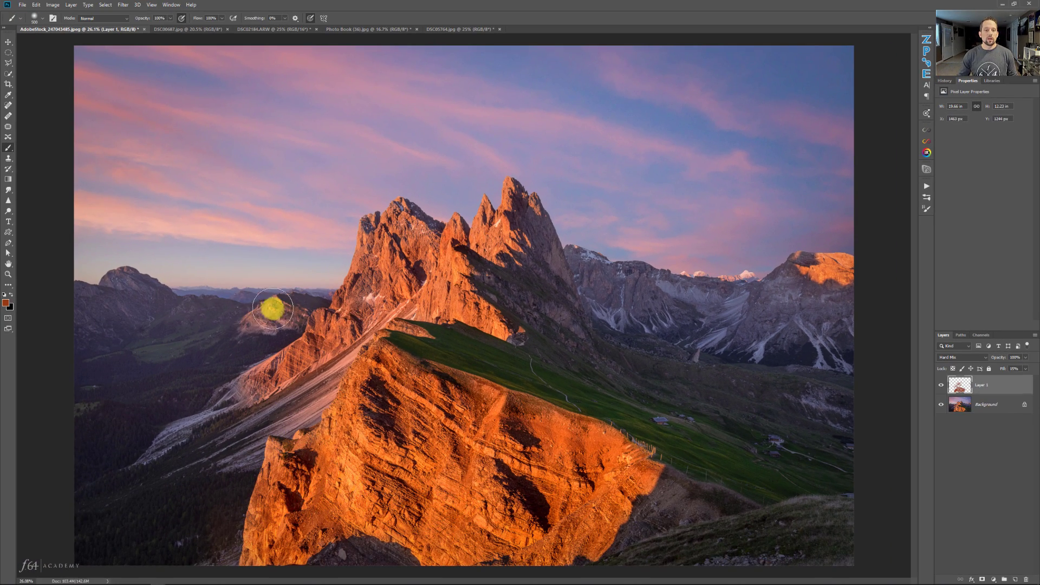
# Step: Dab extra warm light along the lit left ridge slopes on Layer 1
pyautogui.click(276, 314)
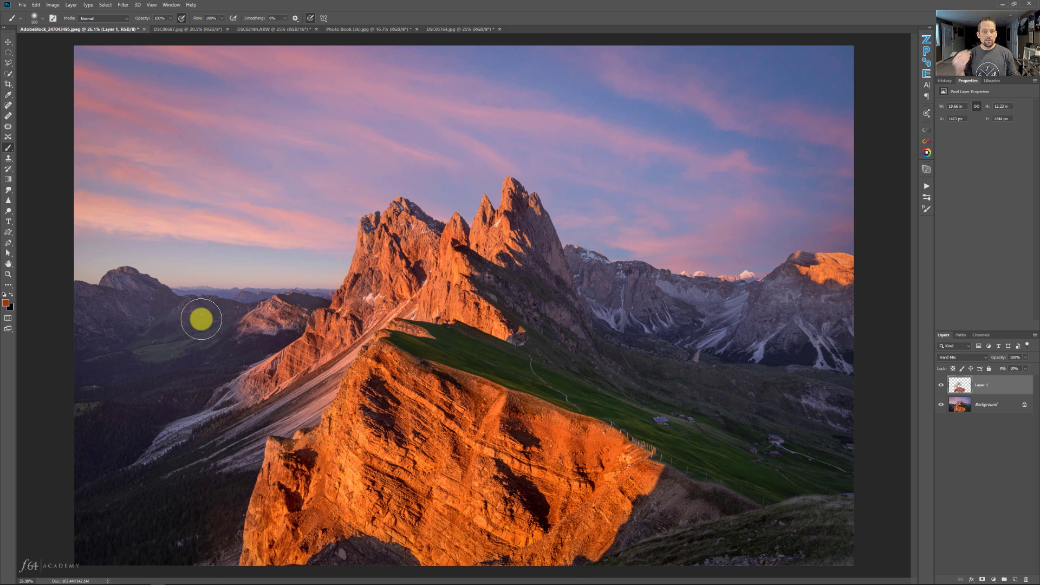
pyautogui.click(258, 314)
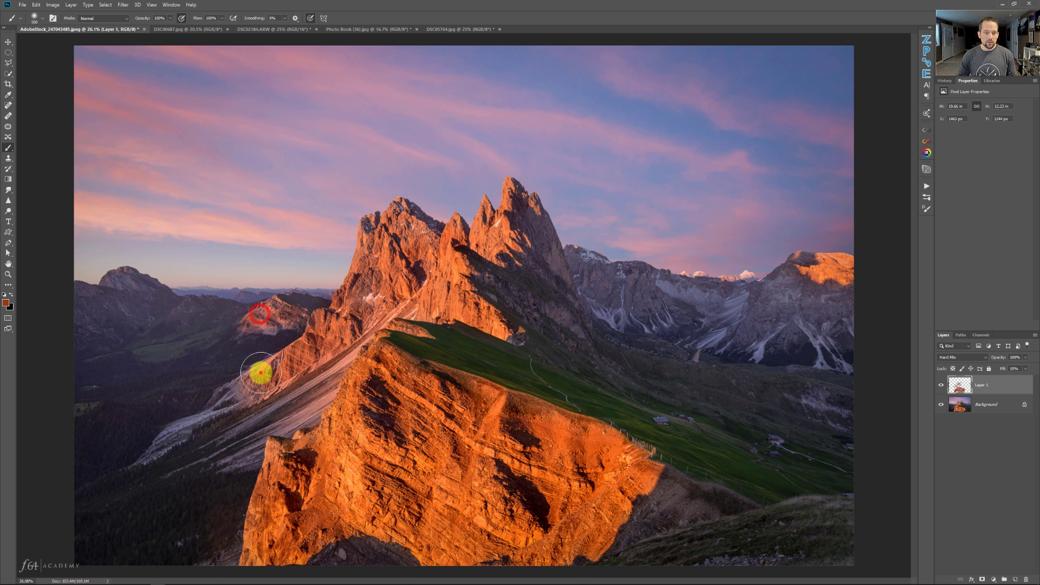
pyautogui.click(261, 373)
pyautogui.click(240, 387)
pyautogui.click(176, 426)
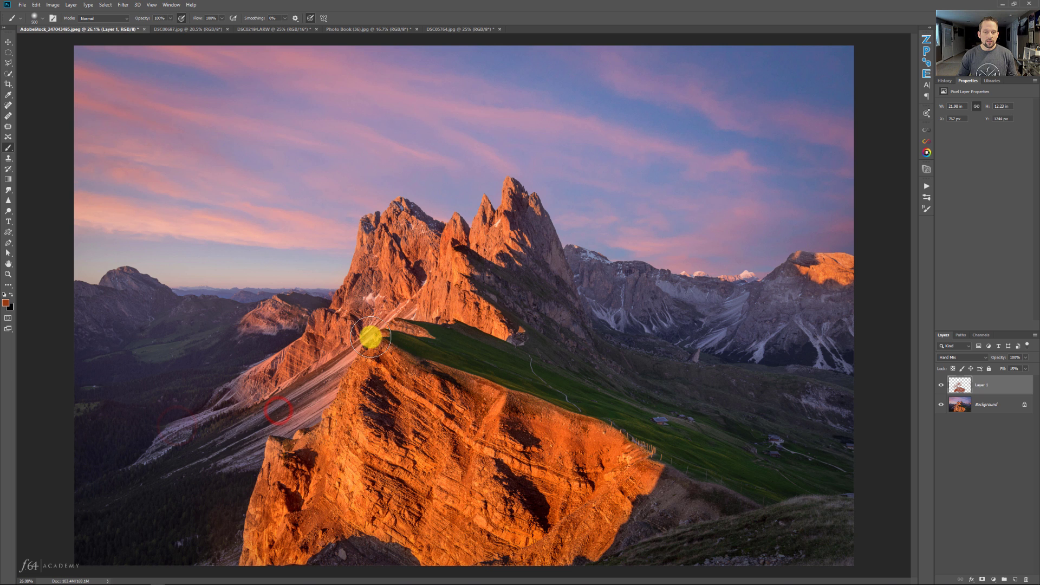
pyautogui.click(226, 466)
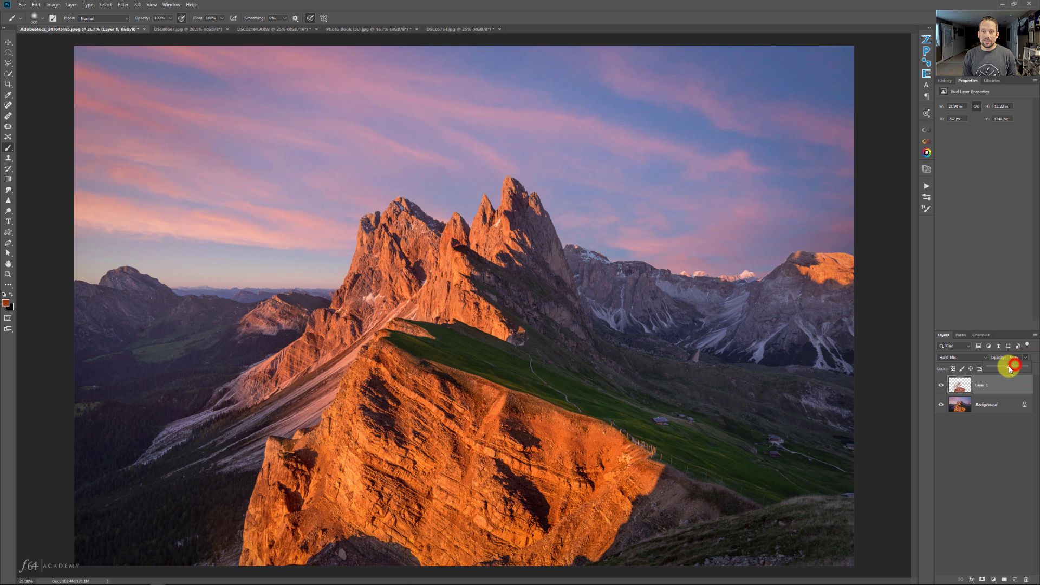
# Step: Toggle Layer 1's visibility to compare the glow before and after
pyautogui.click(946, 387)
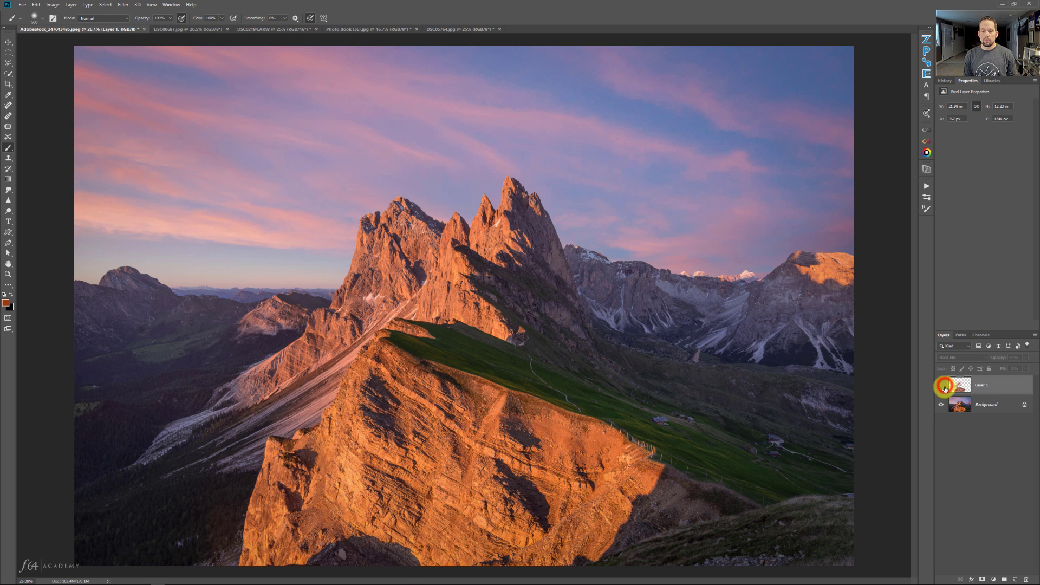
pyautogui.click(946, 388)
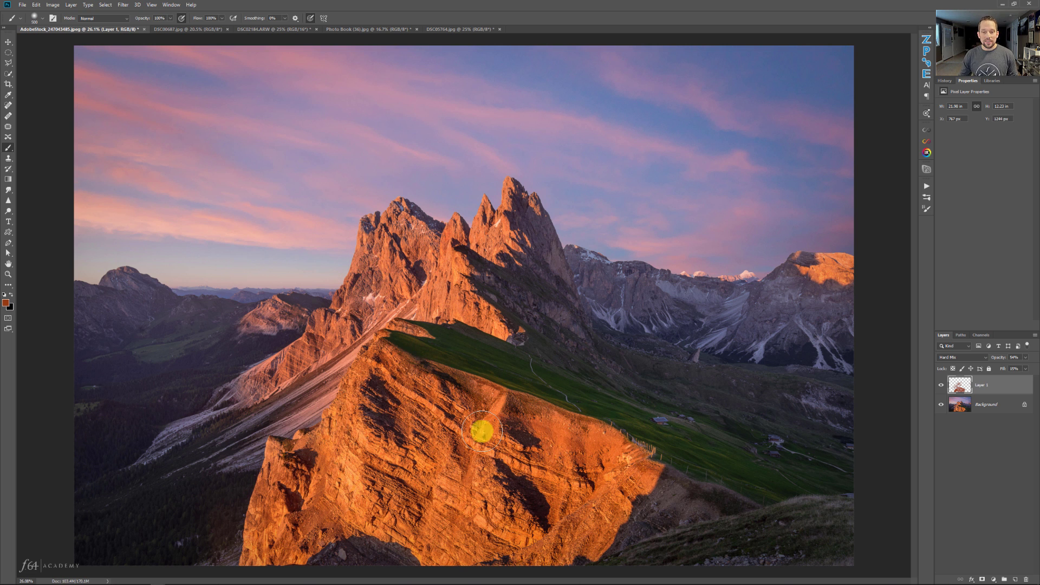
pyautogui.click(942, 386)
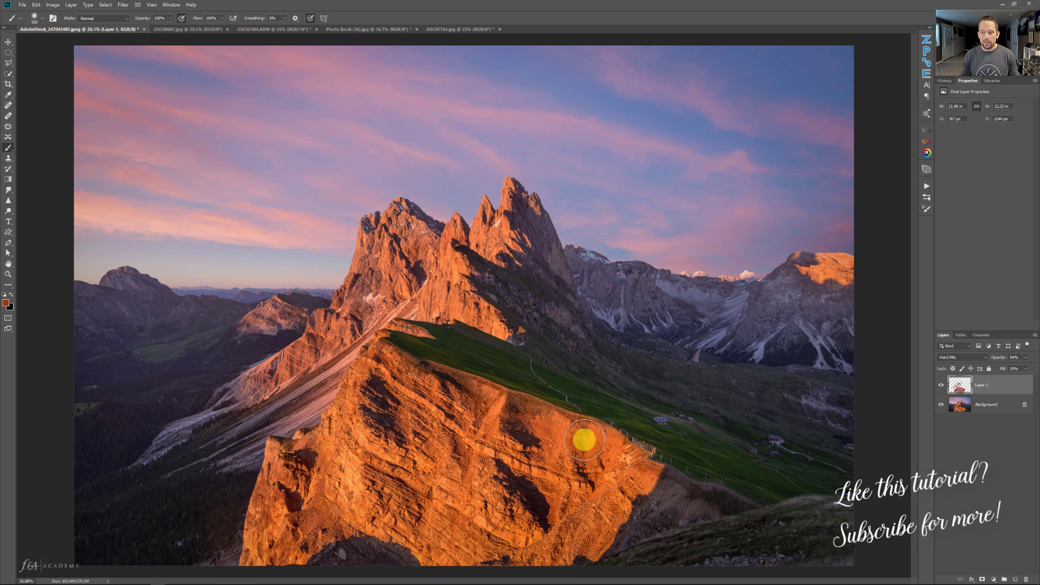
# Step: Split Layer 1's Blend If Underlying Layer sliders to keep the glow off the darkest and brightest tones
pyautogui.doubleClick(1009, 391)
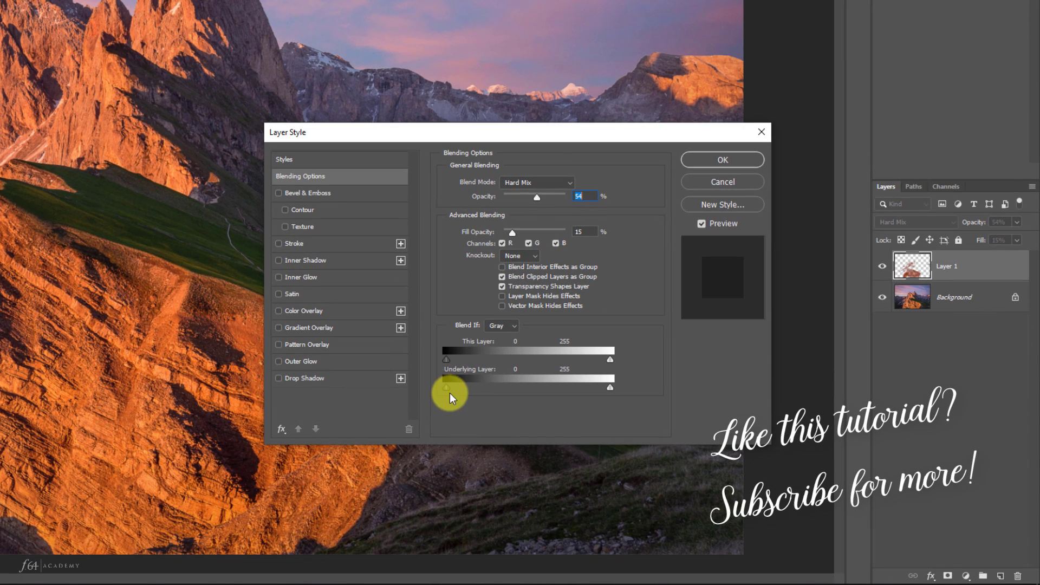
pyautogui.moveTo(446, 388); pyautogui.dragTo(496, 388)
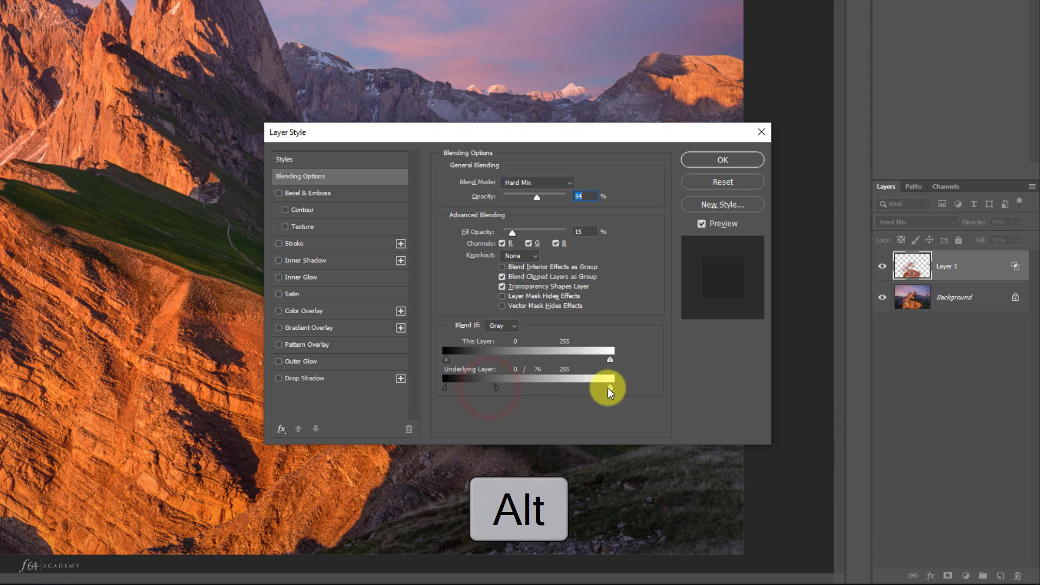
pyautogui.keyDown('alt'); pyautogui.moveTo(611, 388); pyautogui.dragTo(557, 388); pyautogui.keyUp('alt')
pyautogui.click(739, 161)
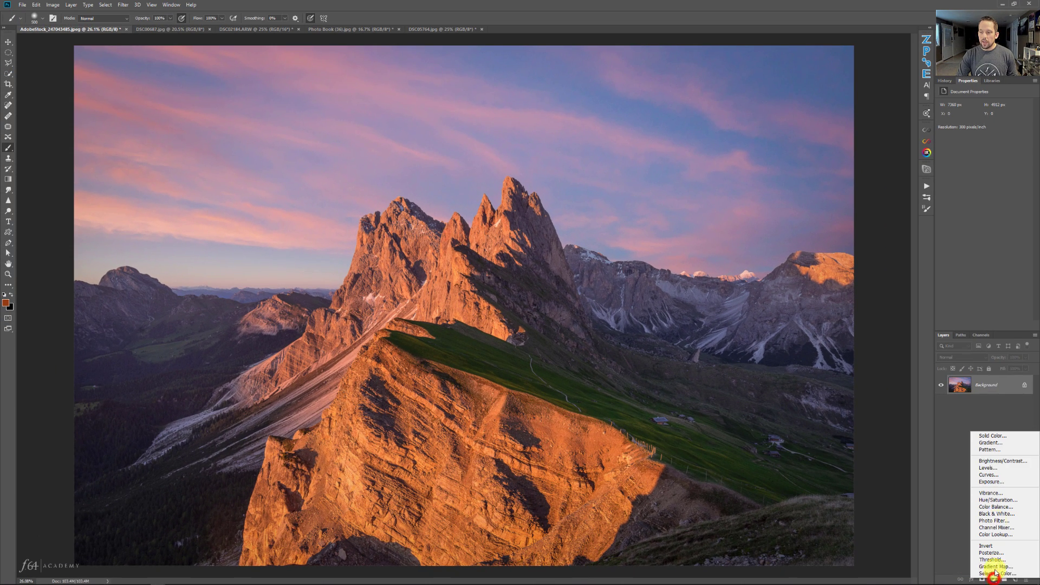
# Step: Add a Solid Color fill layer in a muted ochre golden-brown
pyautogui.click(978, 435)
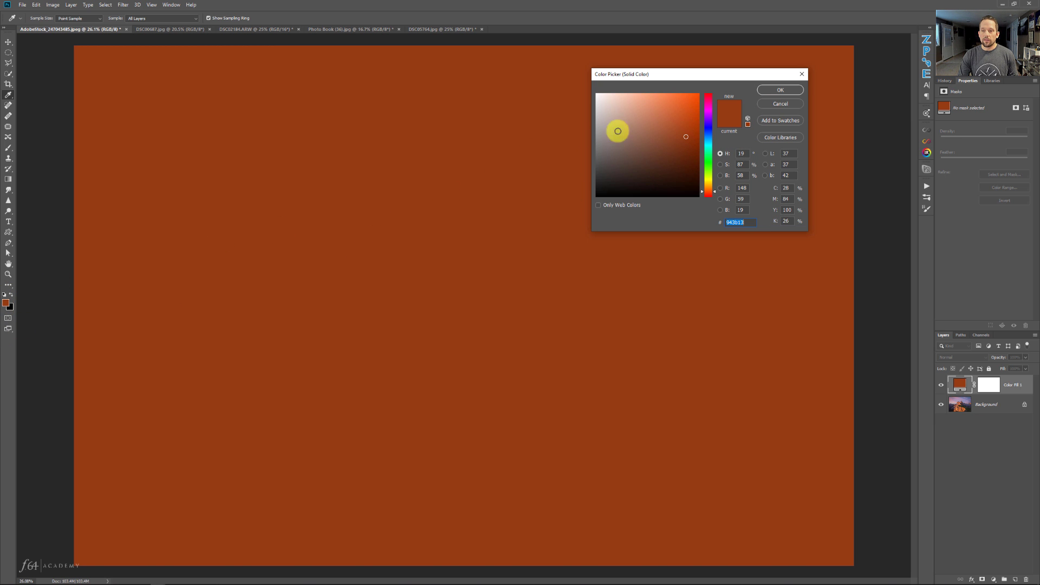
pyautogui.click(711, 188)
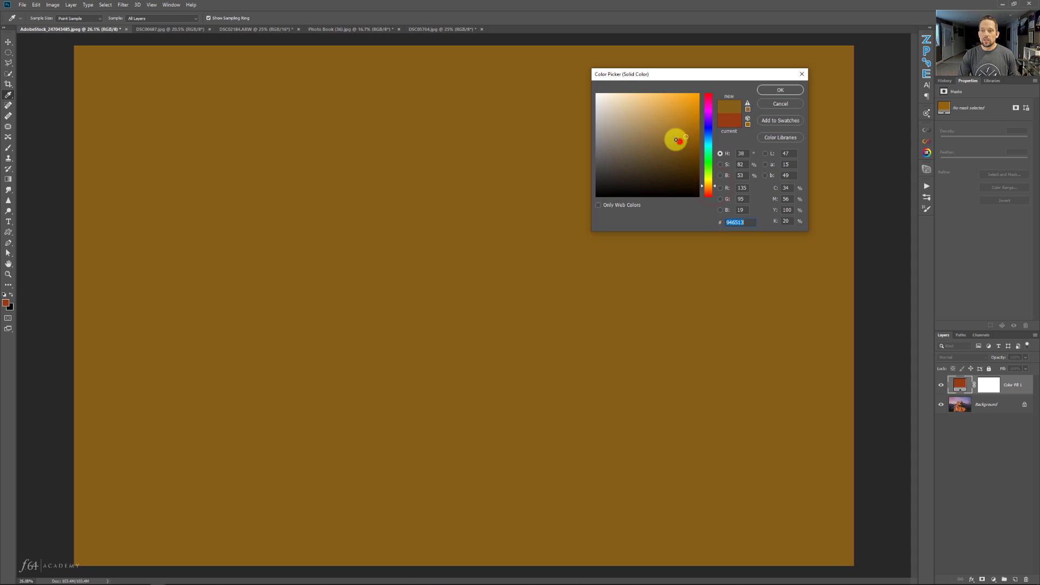
pyautogui.moveTo(676, 140)
pyautogui.mouseDown()
pyautogui.moveTo(662, 132)
pyautogui.moveTo(670, 137)
pyautogui.mouseUp()
pyautogui.press('Return')
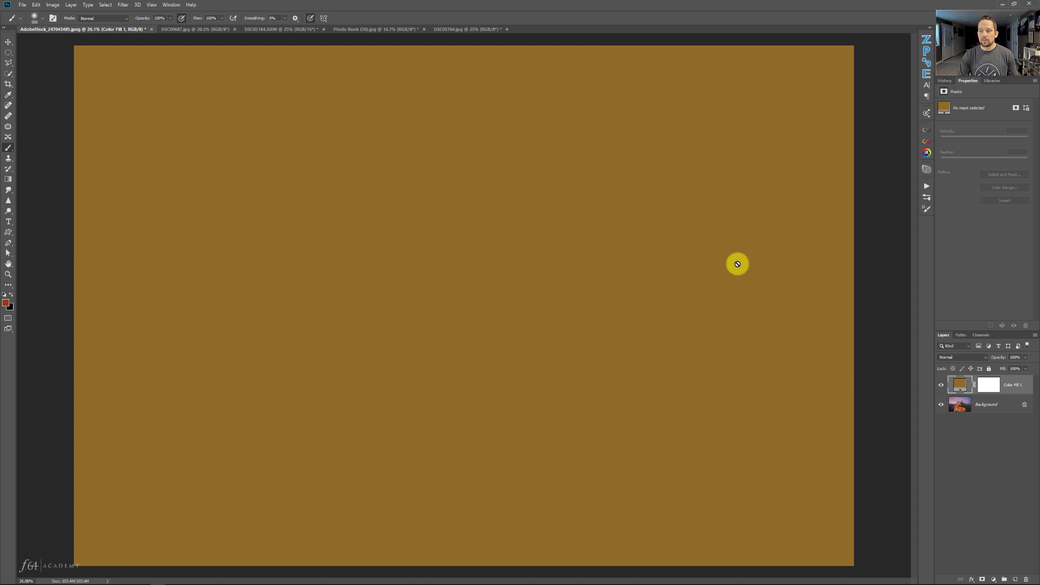
# Step: Set Color Fill 1 to Hard Mix with 27% fill, then hide it to compare
pyautogui.click(947, 357)
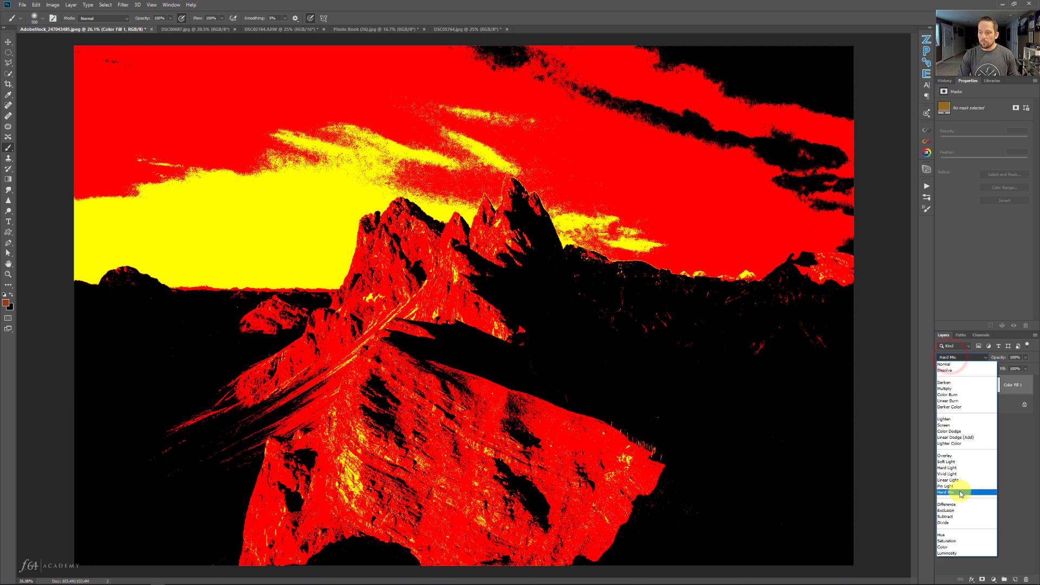
pyautogui.click(960, 491)
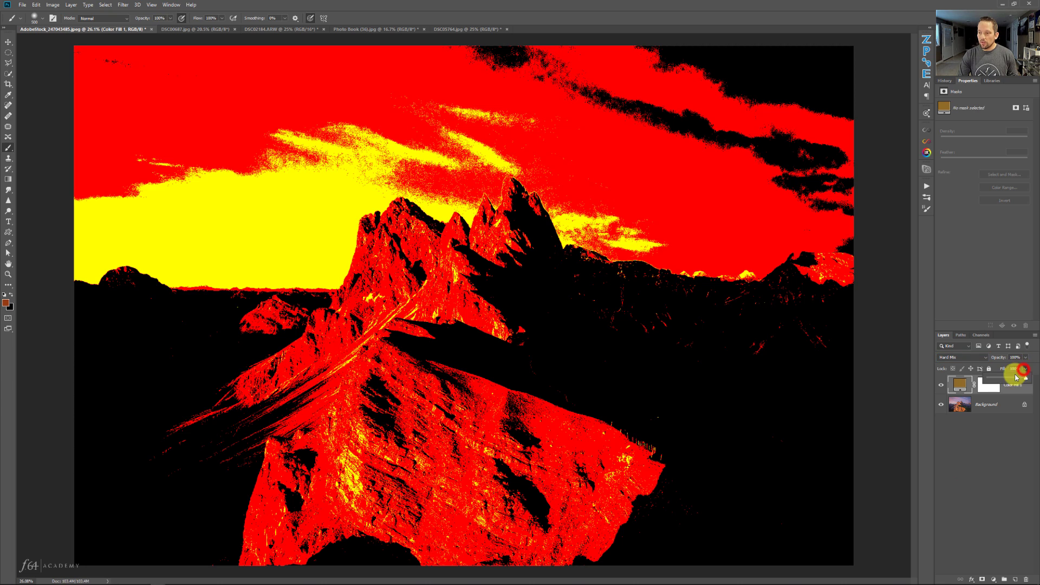
pyautogui.moveTo(1001, 379); pyautogui.dragTo(987, 368)
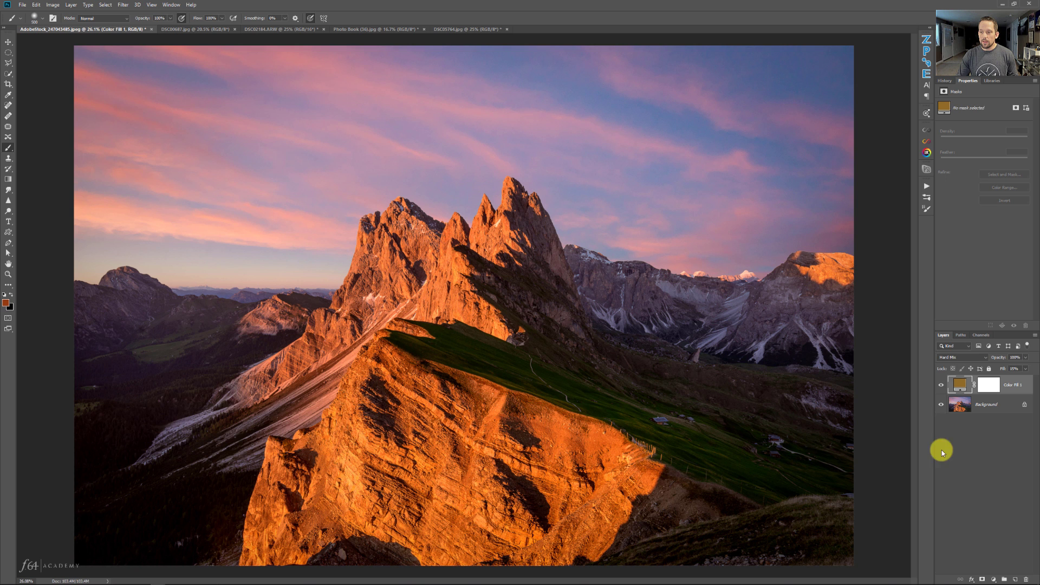
pyautogui.click(941, 386)
# Step: Invert Color Fill 1's mask to black and paint the warm glow over the rock and up to the peaks
pyautogui.click(942, 387)
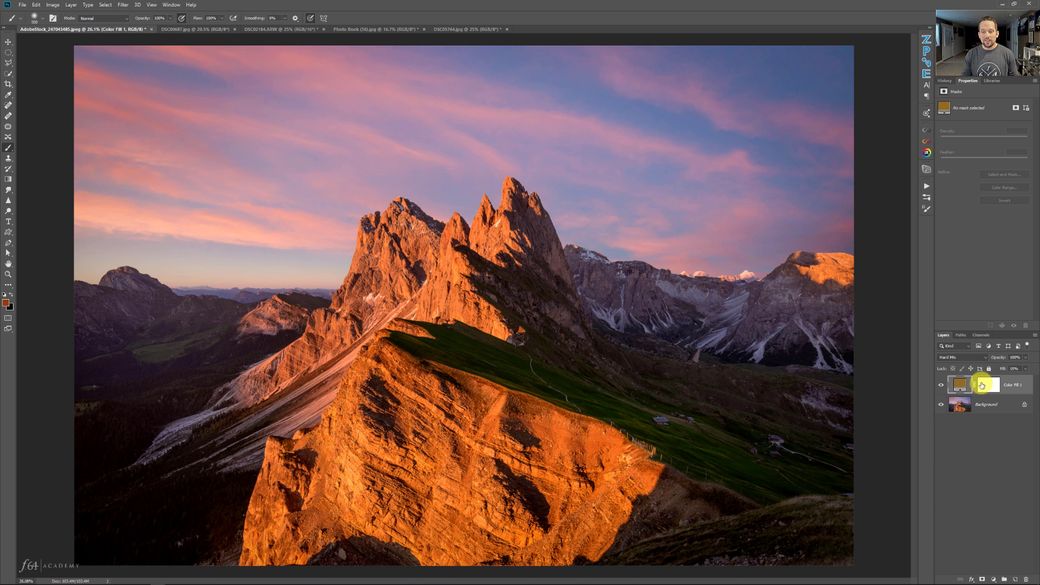
pyautogui.click(990, 387)
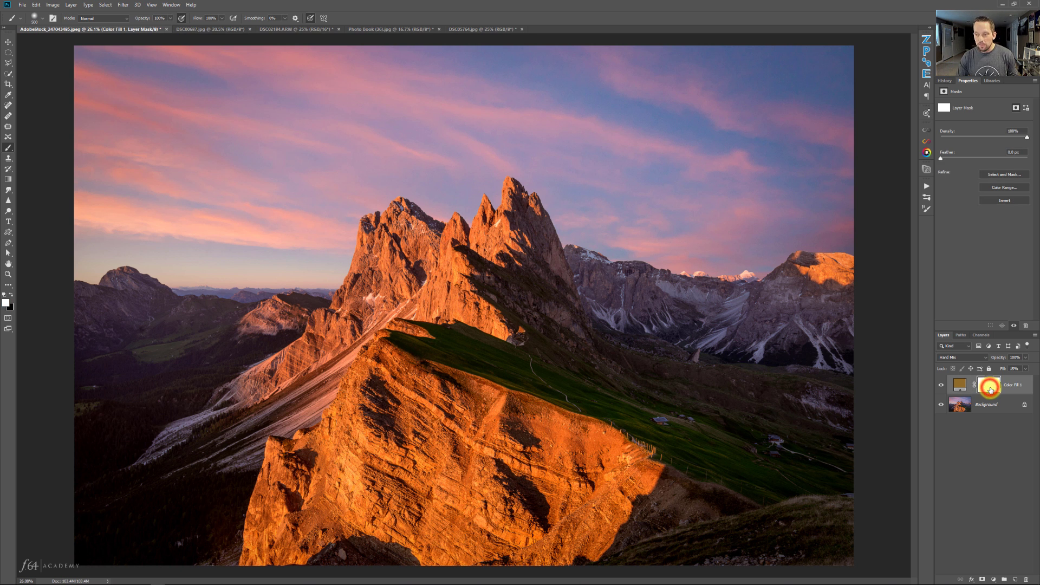
pyautogui.hotkey('ctrl', 'i')
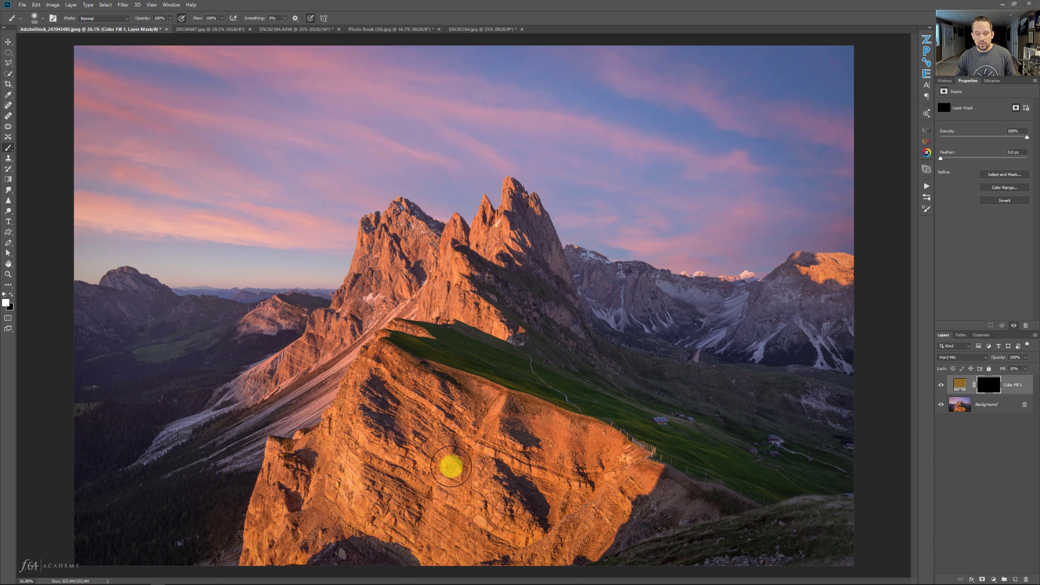
pyautogui.click(448, 474)
pyautogui.moveTo(449, 474)
pyautogui.mouseDown()
pyautogui.moveTo(494, 543)
pyautogui.moveTo(517, 546)
pyautogui.moveTo(591, 525)
pyautogui.moveTo(622, 467)
pyautogui.moveTo(542, 467)
pyautogui.moveTo(538, 424)
pyautogui.moveTo(492, 397)
pyautogui.moveTo(495, 458)
pyautogui.moveTo(519, 462)
pyautogui.moveTo(460, 496)
pyautogui.moveTo(418, 430)
pyautogui.moveTo(447, 427)
pyautogui.moveTo(386, 523)
pyautogui.moveTo(393, 398)
pyautogui.moveTo(320, 477)
pyautogui.moveTo(350, 496)
pyautogui.moveTo(295, 533)
pyautogui.moveTo(284, 507)
pyautogui.moveTo(269, 536)
pyautogui.moveTo(285, 461)
pyautogui.moveTo(356, 397)
pyautogui.moveTo(424, 287)
pyautogui.moveTo(447, 279)
pyautogui.mouseUp()
pyautogui.moveTo(450, 271)
pyautogui.mouseDown()
pyautogui.moveTo(472, 321)
pyautogui.moveTo(497, 323)
pyautogui.moveTo(448, 262)
pyautogui.moveTo(511, 211)
pyautogui.moveTo(451, 247)
pyautogui.moveTo(401, 232)
pyautogui.moveTo(338, 339)
pyautogui.moveTo(276, 372)
pyautogui.moveTo(235, 420)
pyautogui.moveTo(381, 344)
pyautogui.moveTo(398, 518)
pyautogui.moveTo(482, 454)
pyautogui.moveTo(462, 423)
pyautogui.moveTo(544, 471)
pyautogui.moveTo(556, 431)
pyautogui.moveTo(544, 433)
pyautogui.moveTo(587, 439)
pyautogui.moveTo(396, 444)
pyautogui.moveTo(464, 483)
pyautogui.moveTo(887, 400)
pyautogui.mouseUp()
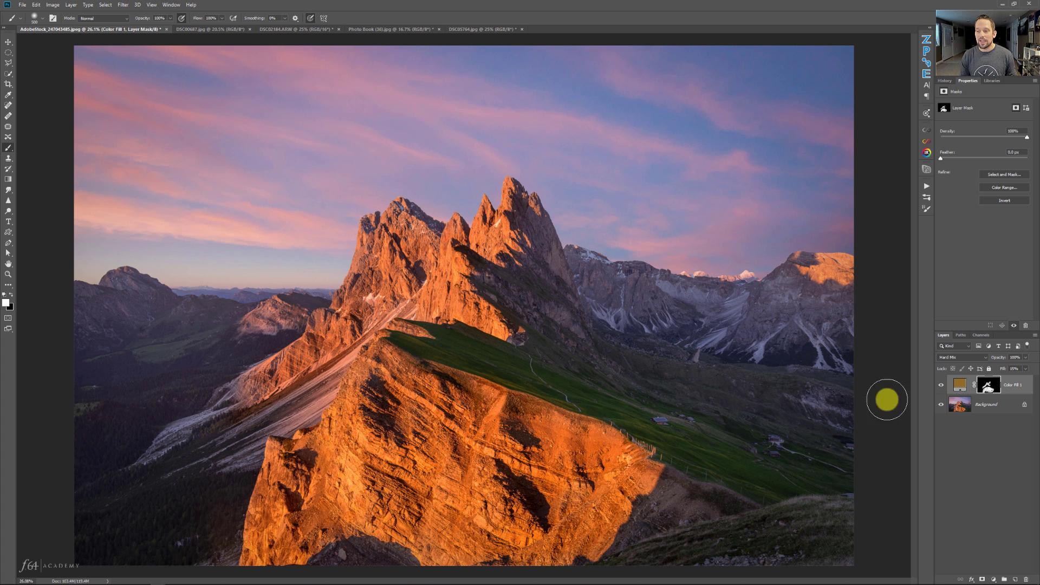
# Step: Change Color Fill 1's colour to the deep red 773323
pyautogui.doubleClick(960, 386)
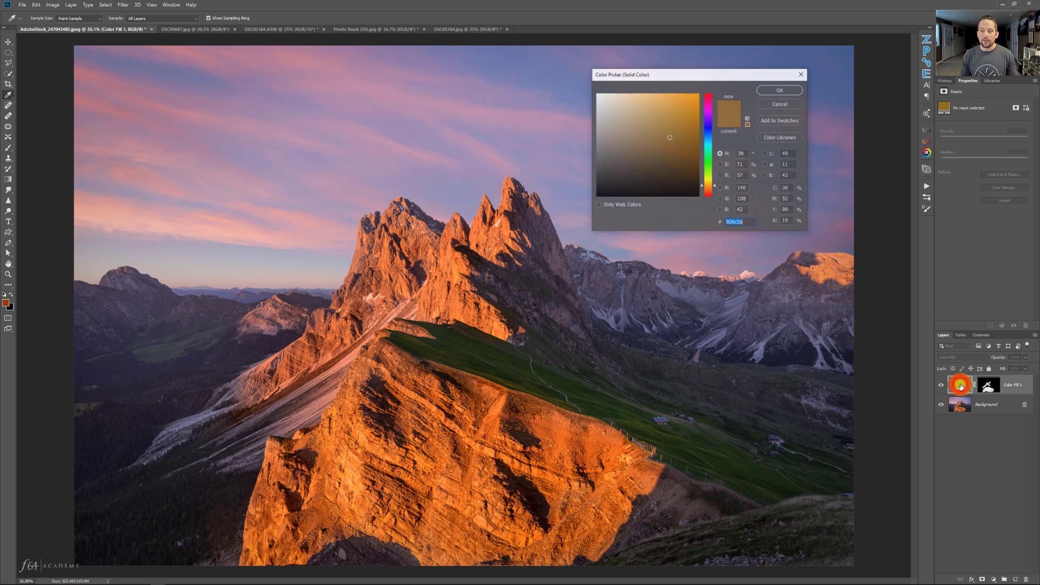
pyautogui.moveTo(686, 152)
pyautogui.mouseDown()
pyautogui.moveTo(670, 132)
pyautogui.moveTo(652, 156)
pyautogui.moveTo(676, 147)
pyautogui.mouseUp()
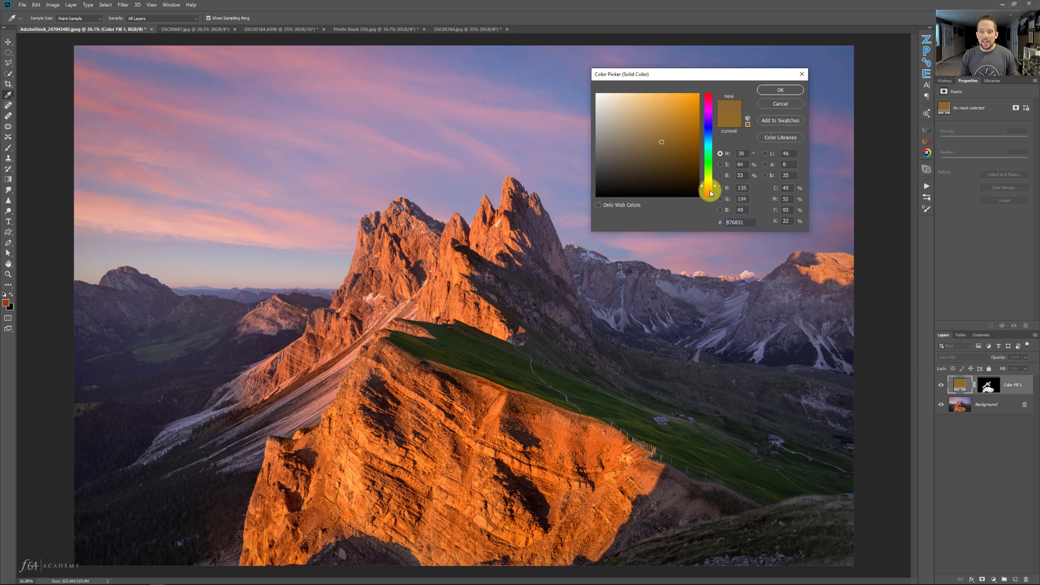
pyautogui.moveTo(711, 193)
pyautogui.mouseDown()
pyautogui.moveTo(706, 182)
pyautogui.moveTo(705, 196)
pyautogui.mouseUp()
pyautogui.moveTo(659, 144); pyautogui.dragTo(653, 146)
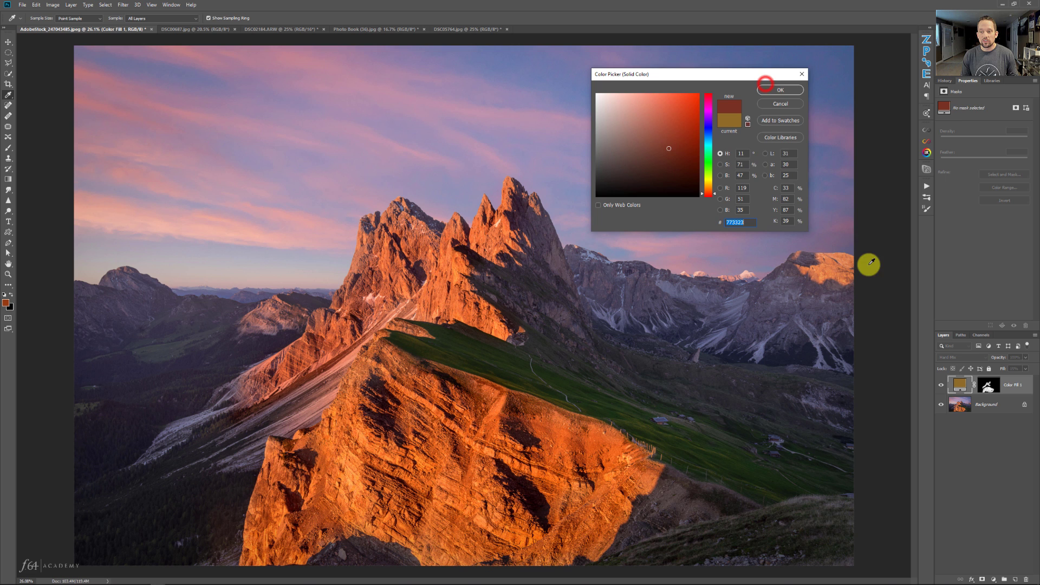
pyautogui.click(780, 90)
# Step: Compare the tint, then paint the red tint into the mask over the right-hand peak
pyautogui.press('b')
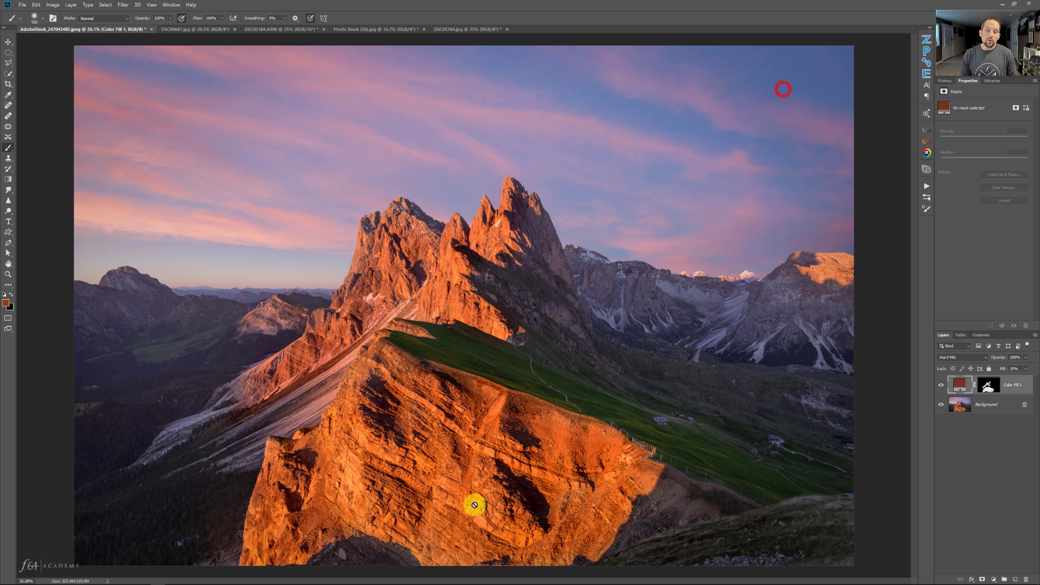
pyautogui.click(939, 383)
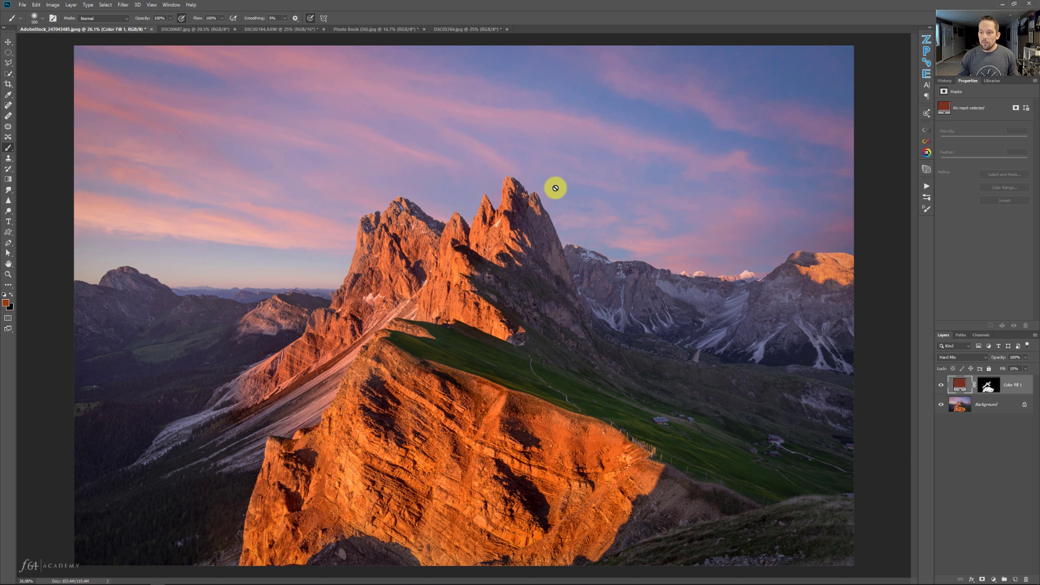
pyautogui.click(992, 385)
pyautogui.press('d')
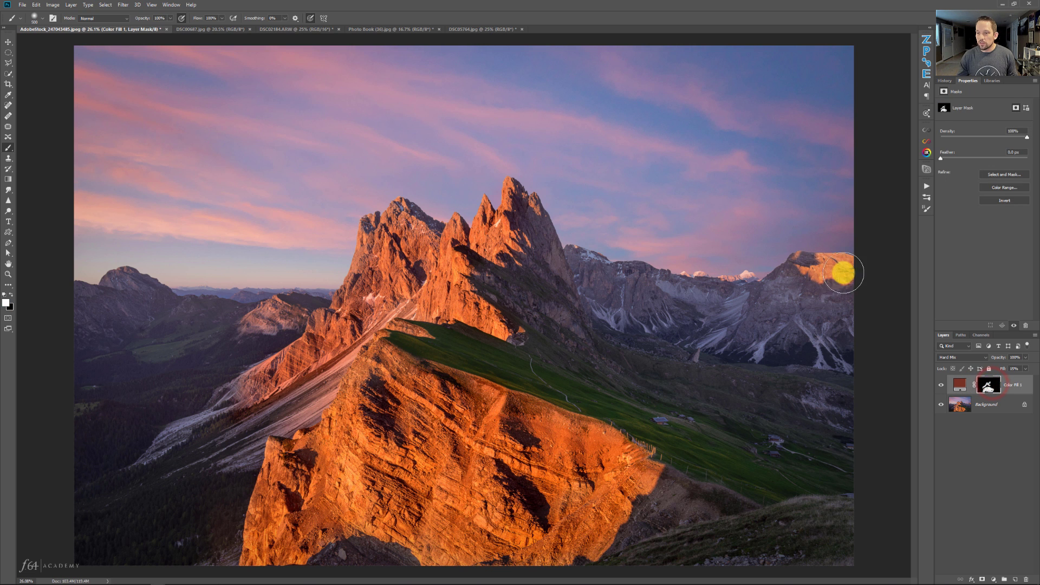
pyautogui.moveTo(840, 272); pyautogui.dragTo(810, 266)
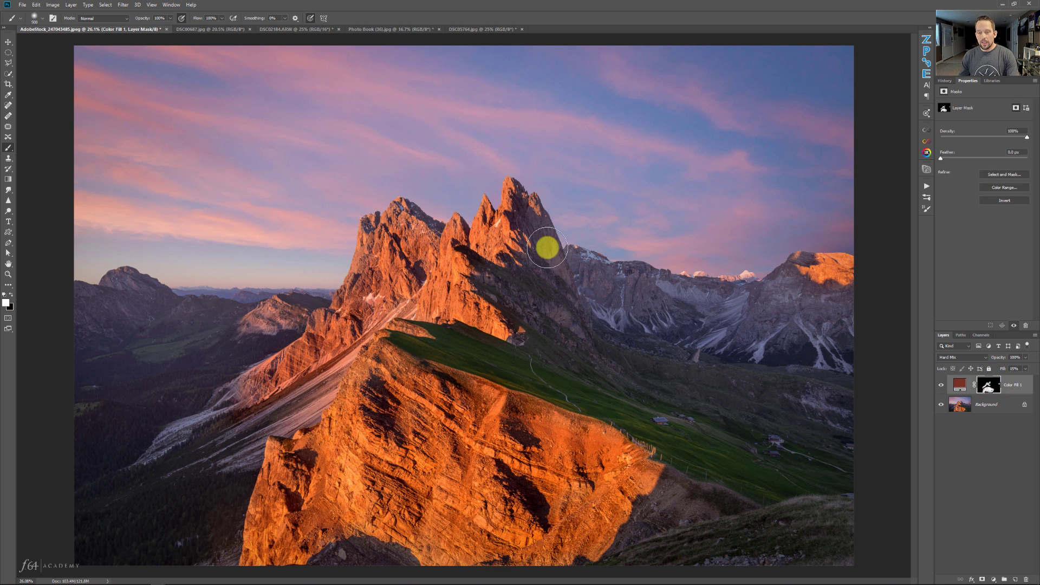
# Step: Enlarge the brush to 1100 and dab the red tint across the sky around the peaks
pyautogui.press(']')
pyautogui.press(']')
pyautogui.press(']')
pyautogui.press(']')
pyautogui.press(']')
pyautogui.press(']')
pyautogui.click(357, 85)
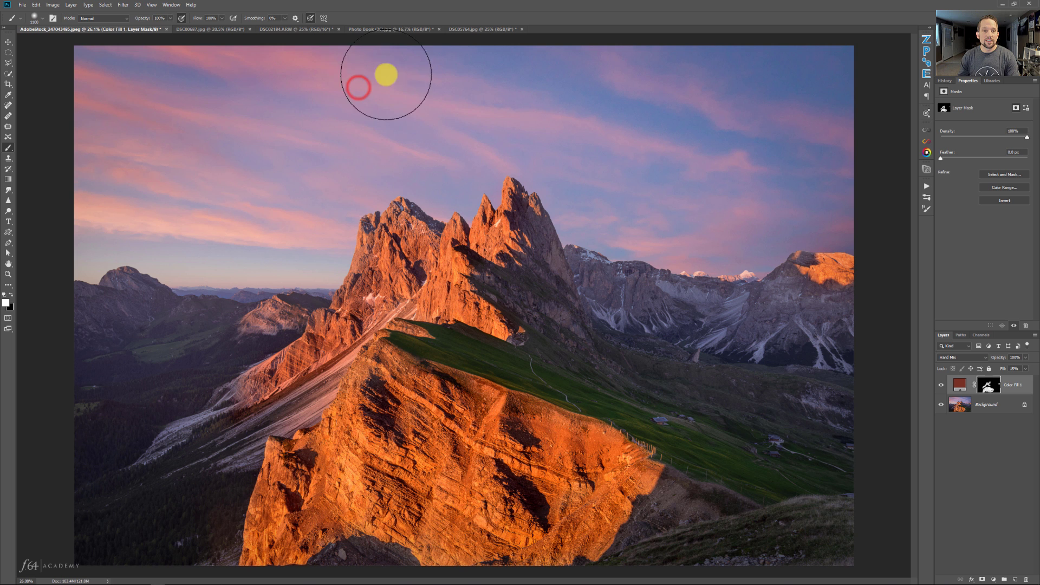
pyautogui.click(446, 158)
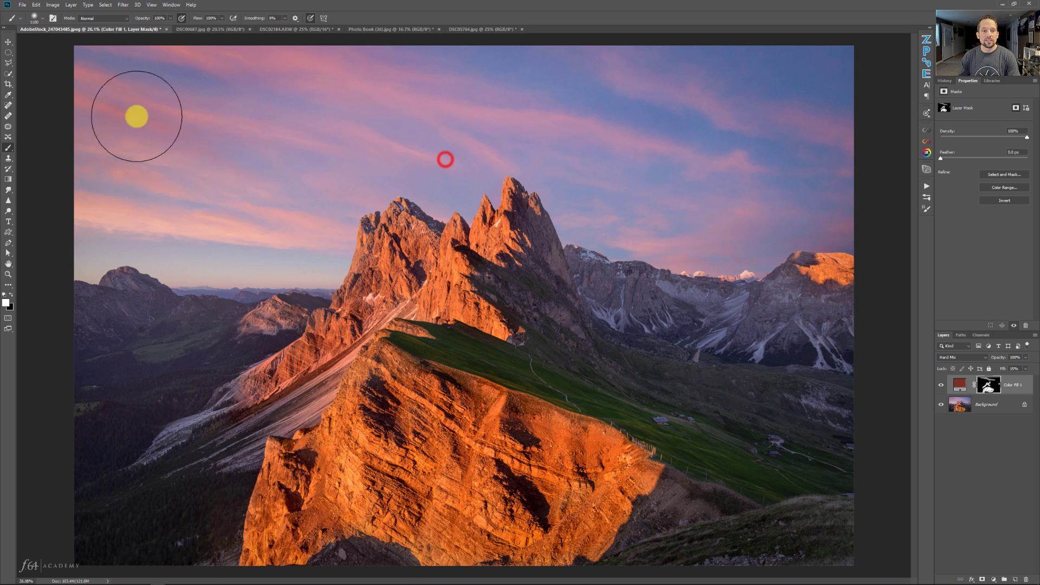
pyautogui.click(332, 246)
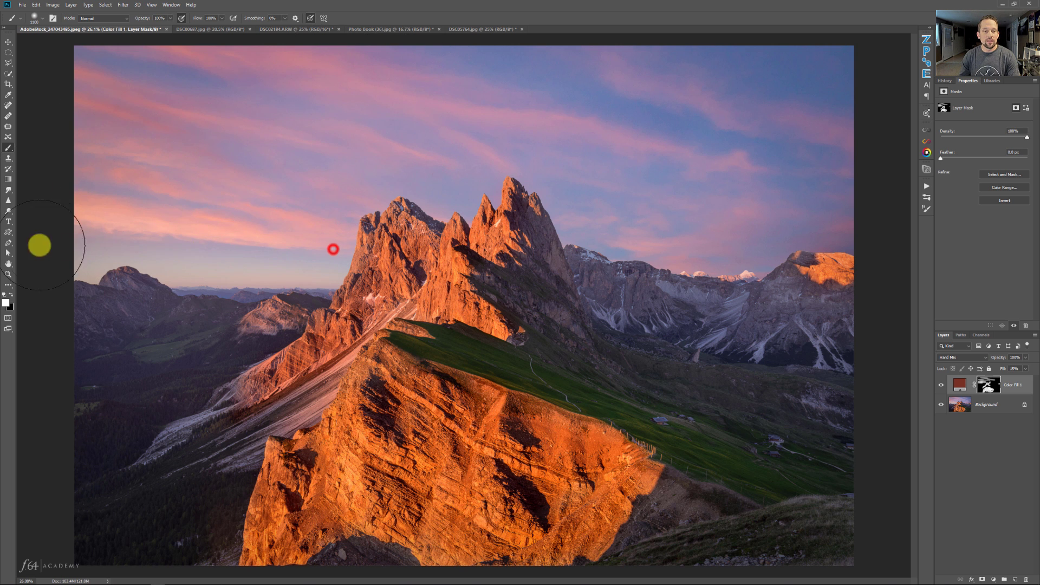
pyautogui.click(487, 140)
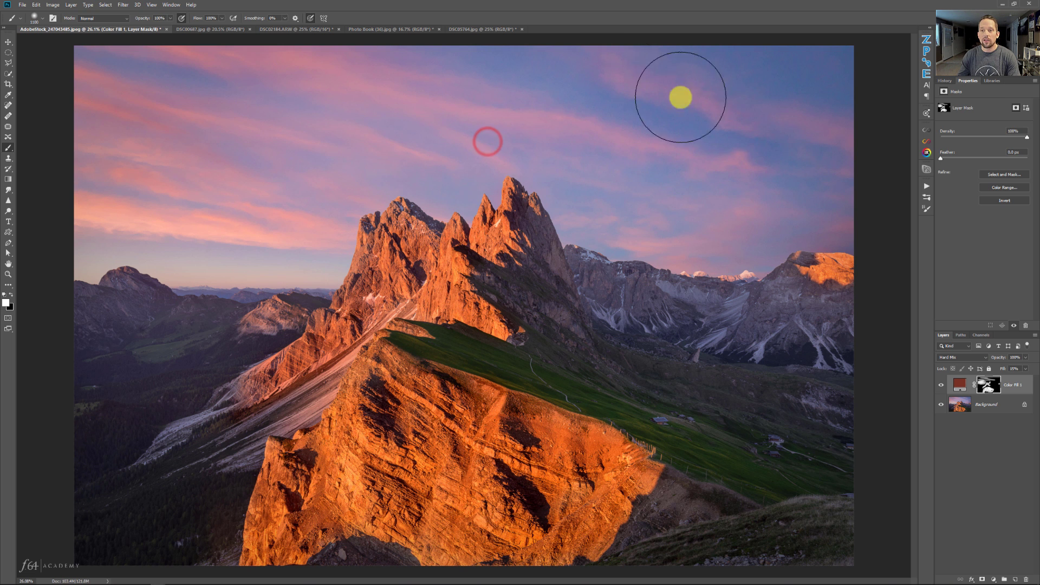
pyautogui.click(738, 165)
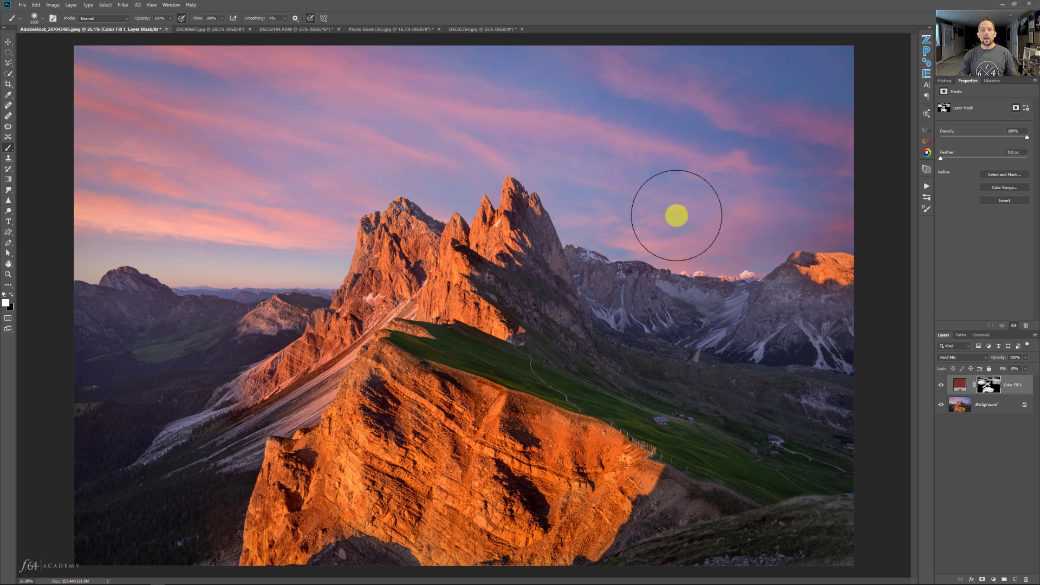
pyautogui.click(684, 218)
pyautogui.click(317, 255)
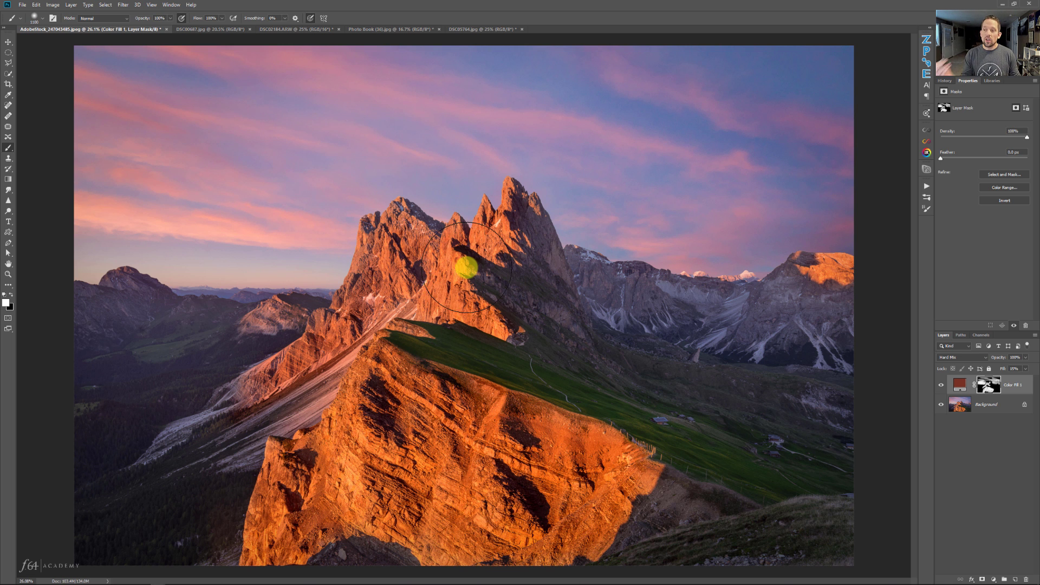
# Step: Compare the red fill, delete it to leave only the Background photo, and show the Actions list
pyautogui.click(941, 387)
pyautogui.click(941, 387)
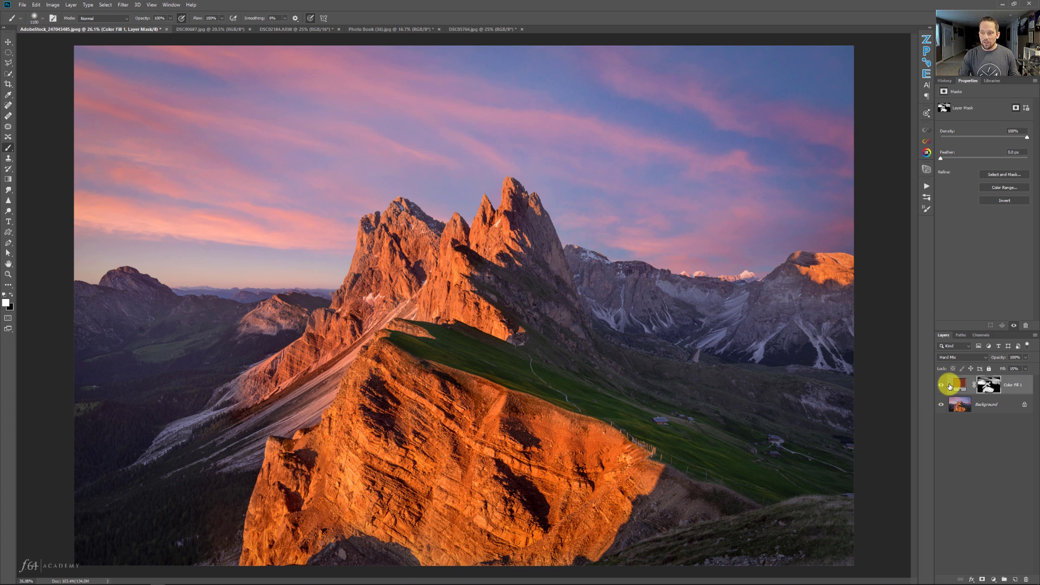
pyautogui.press('Delete')
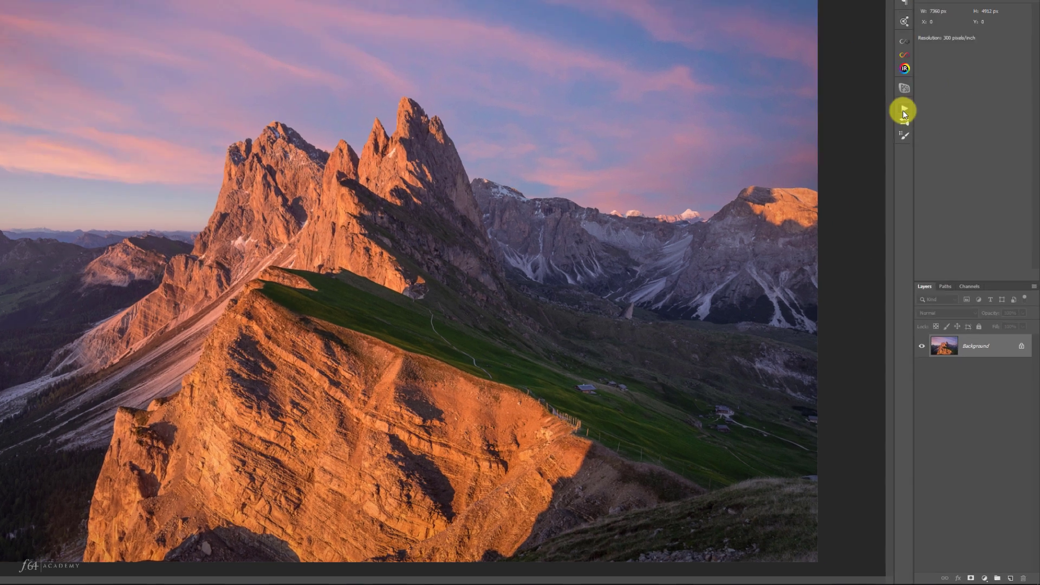
pyautogui.click(927, 186)
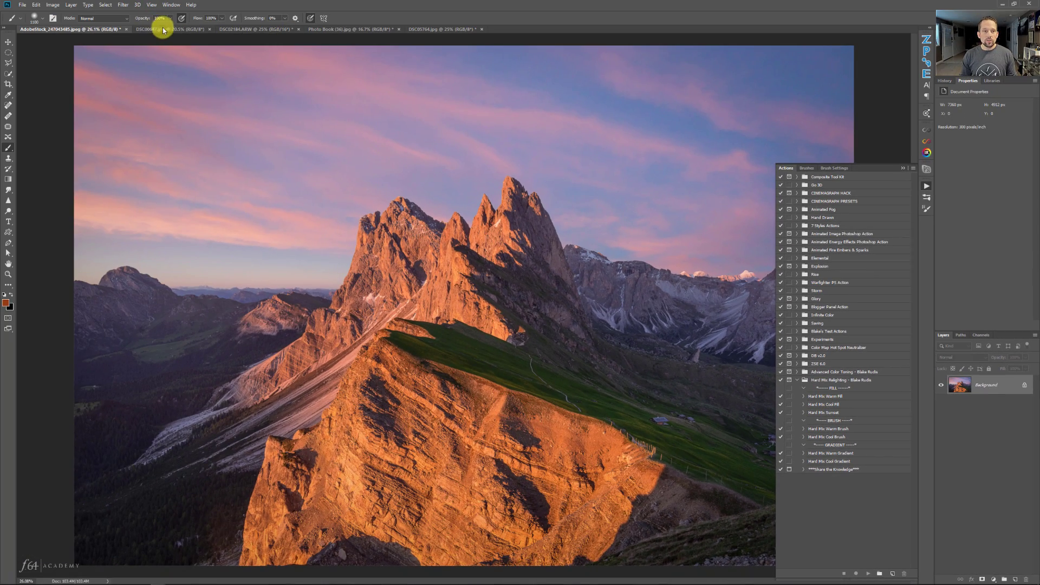
# Step: Switch to the DSC00687.jpg Yosemite photo and run the Hard Mix Warm Fill action
pyautogui.click(162, 28)
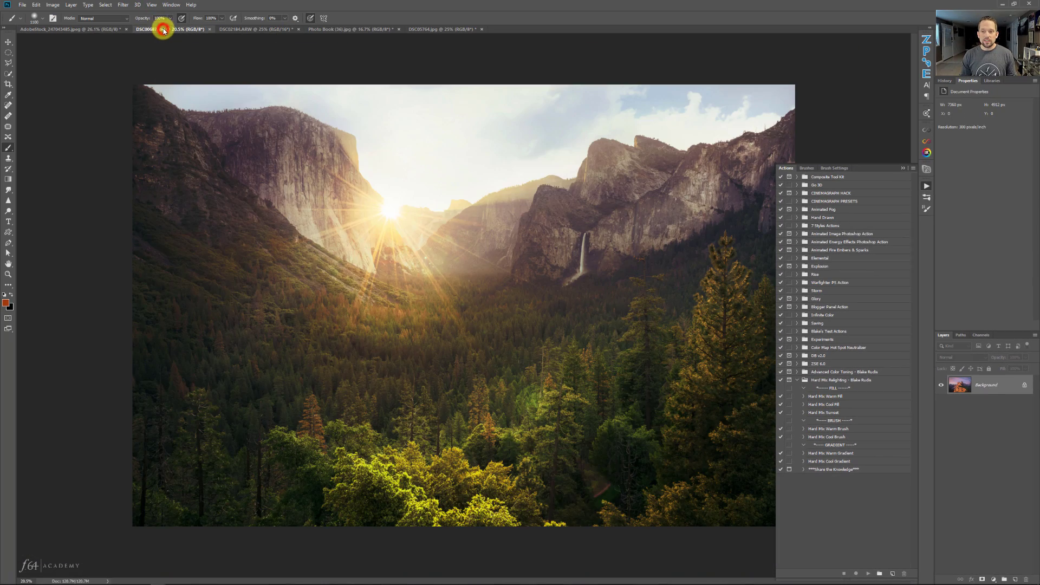
pyautogui.click(822, 397)
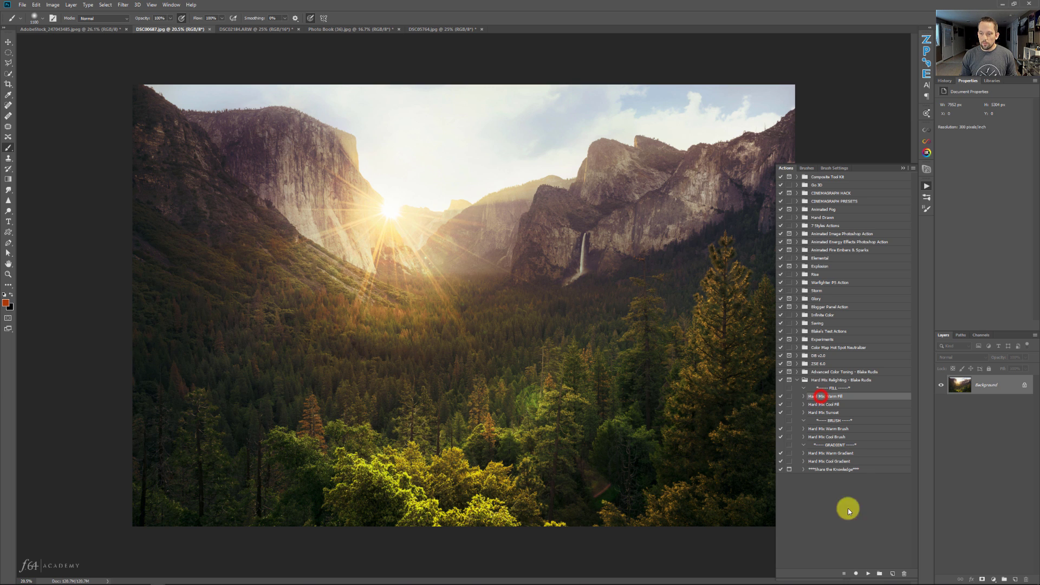
pyautogui.click(868, 573)
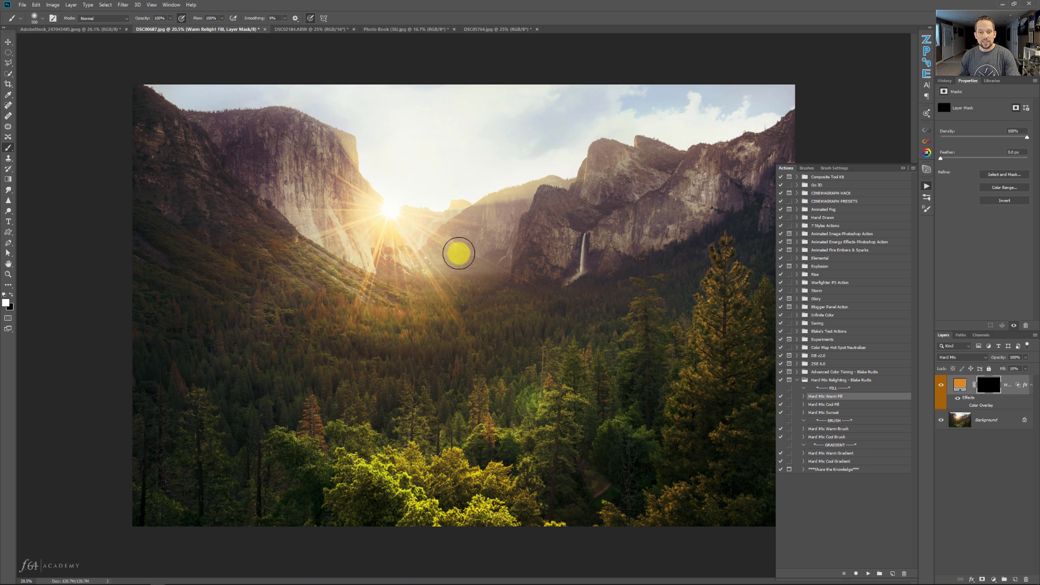
# Step: Enlarge the brush to 700 and paint warm glow onto the sunlit cliffs, valley and foreground trees
pyautogui.press(']')
pyautogui.press(']')
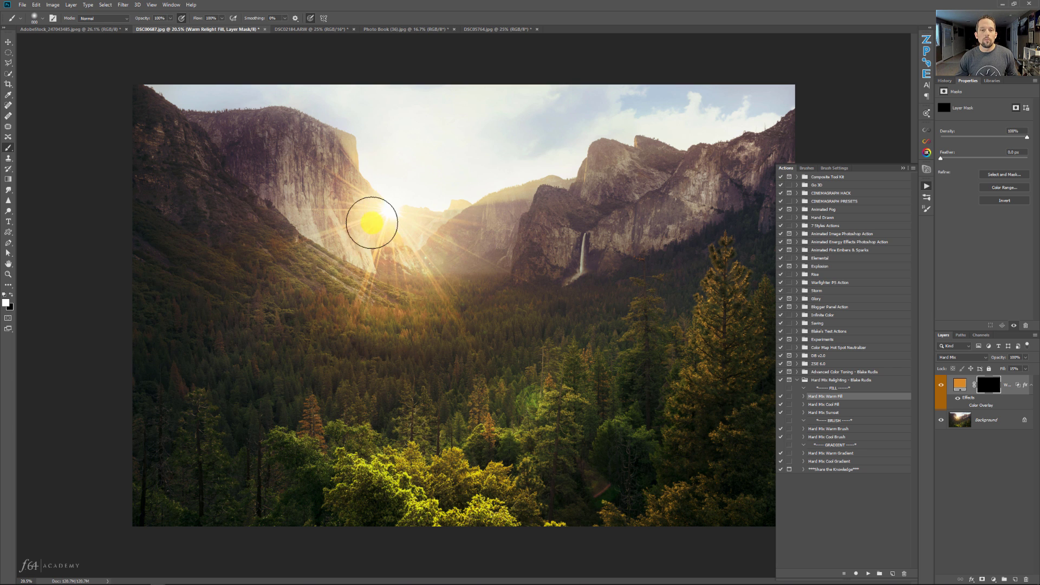
pyautogui.moveTo(360, 246)
pyautogui.mouseDown()
pyautogui.moveTo(343, 152)
pyautogui.moveTo(338, 225)
pyautogui.moveTo(315, 213)
pyautogui.moveTo(308, 146)
pyautogui.moveTo(300, 246)
pyautogui.moveTo(341, 313)
pyautogui.mouseUp()
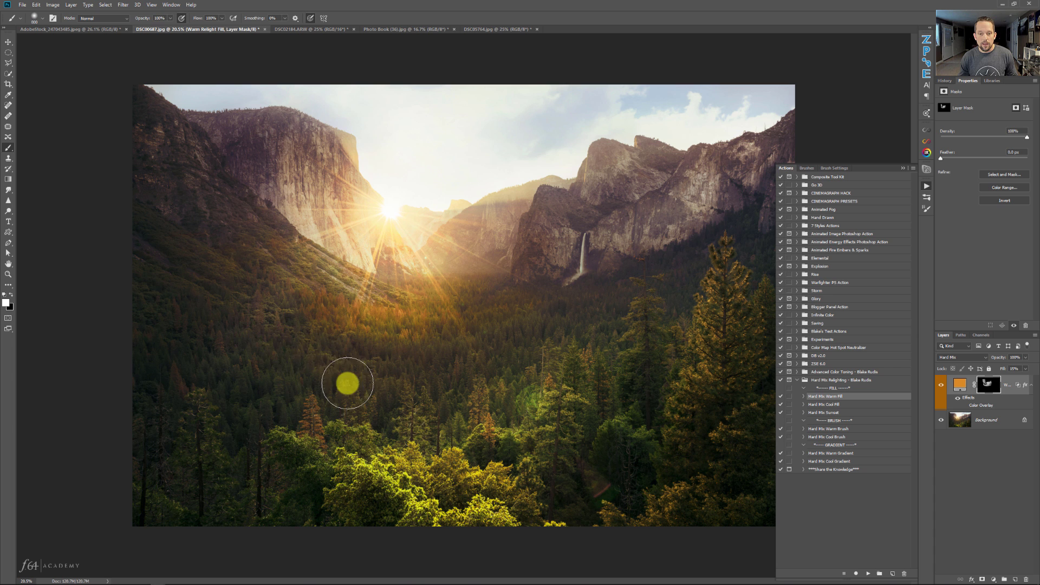
pyautogui.click(268, 338)
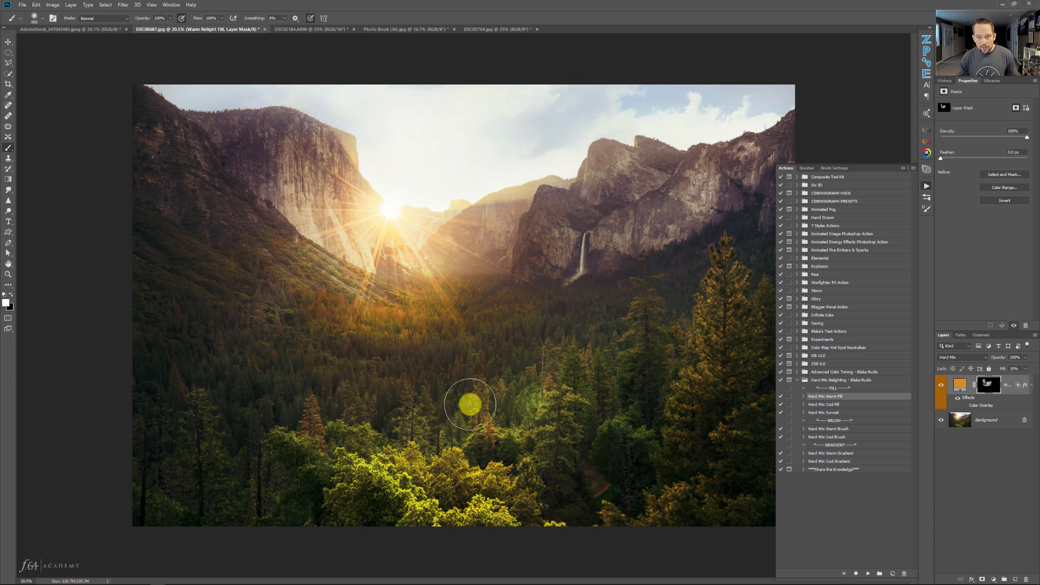
pyautogui.click(353, 434)
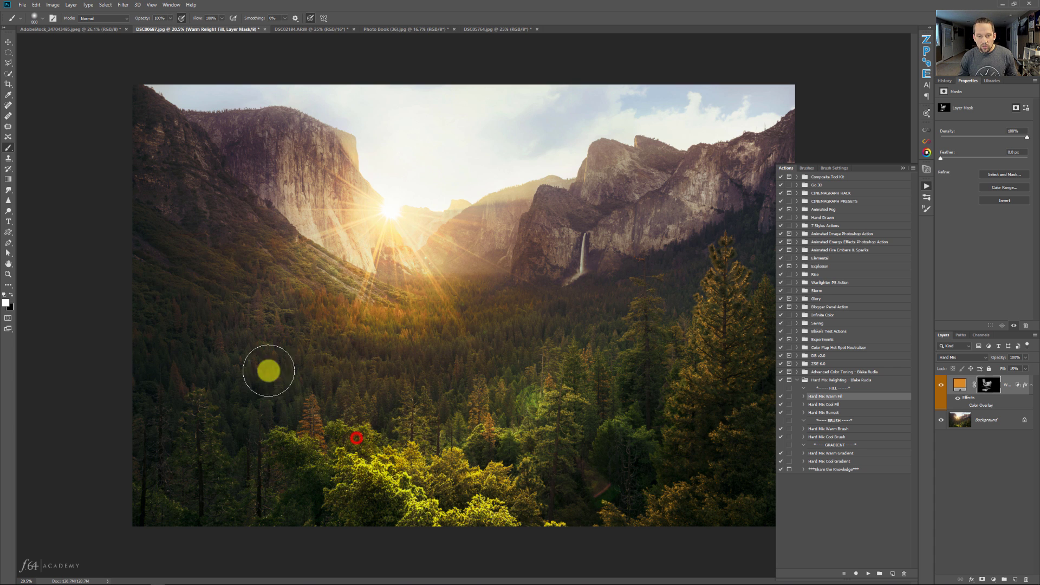
pyautogui.click(225, 348)
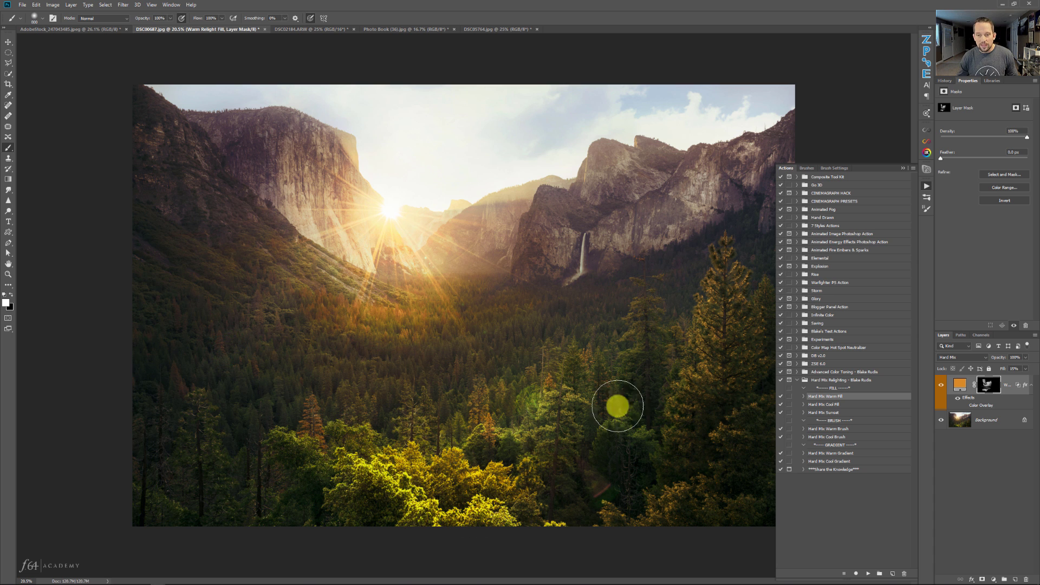
pyautogui.click(712, 370)
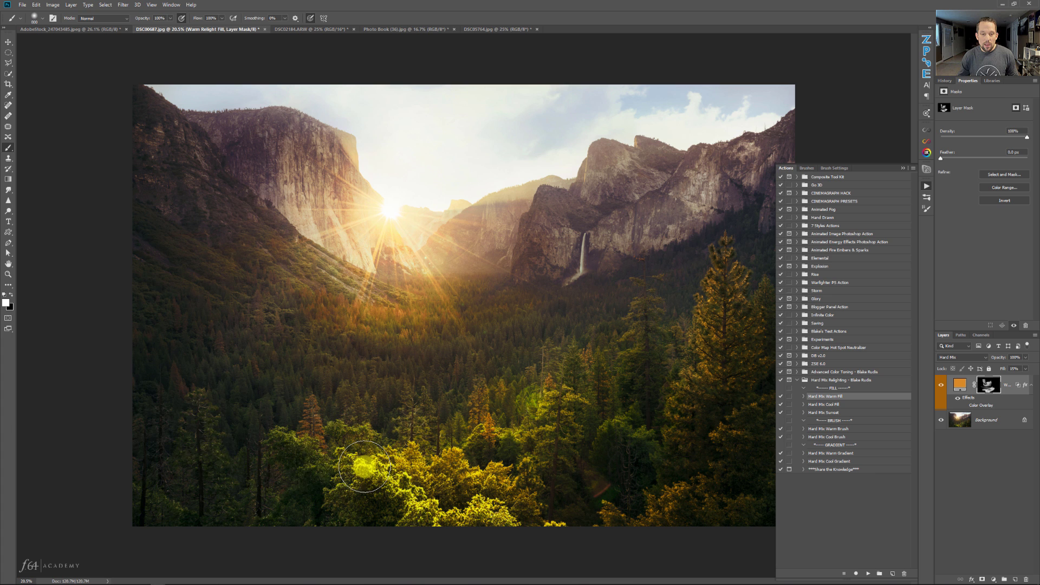
pyautogui.moveTo(333, 171)
pyautogui.mouseDown()
pyautogui.moveTo(344, 232)
pyautogui.moveTo(341, 200)
pyautogui.mouseUp()
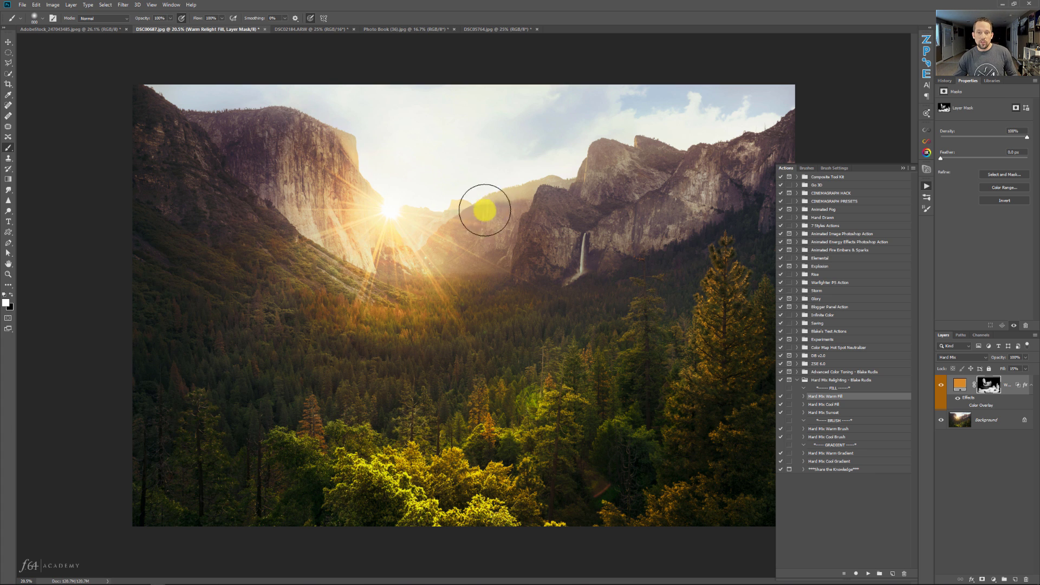
pyautogui.moveTo(492, 211); pyautogui.dragTo(455, 297)
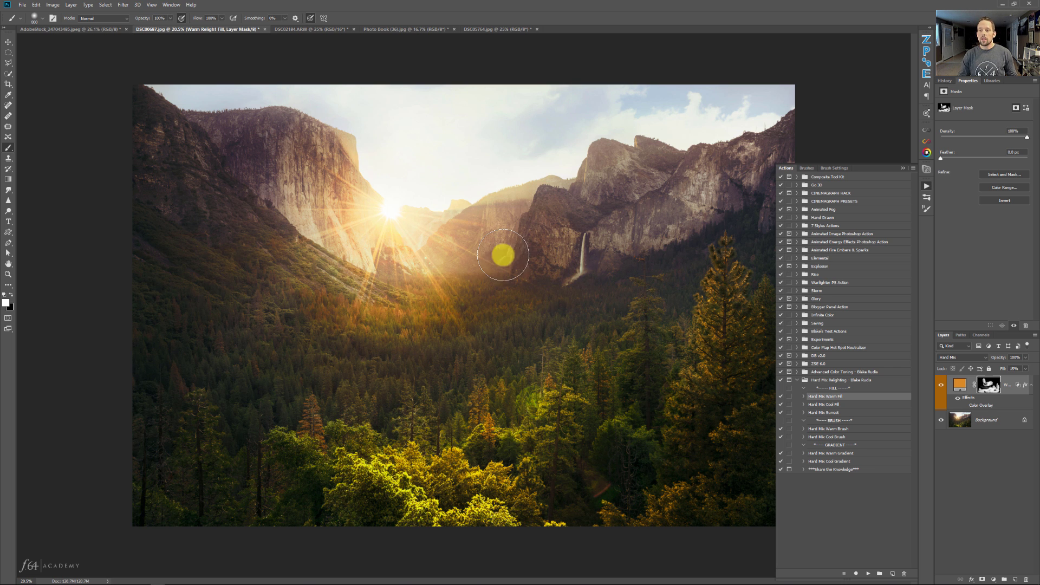
# Step: Compare the Warm Relight Fill before and after, then paint more glow around the sun
pyautogui.click(941, 386)
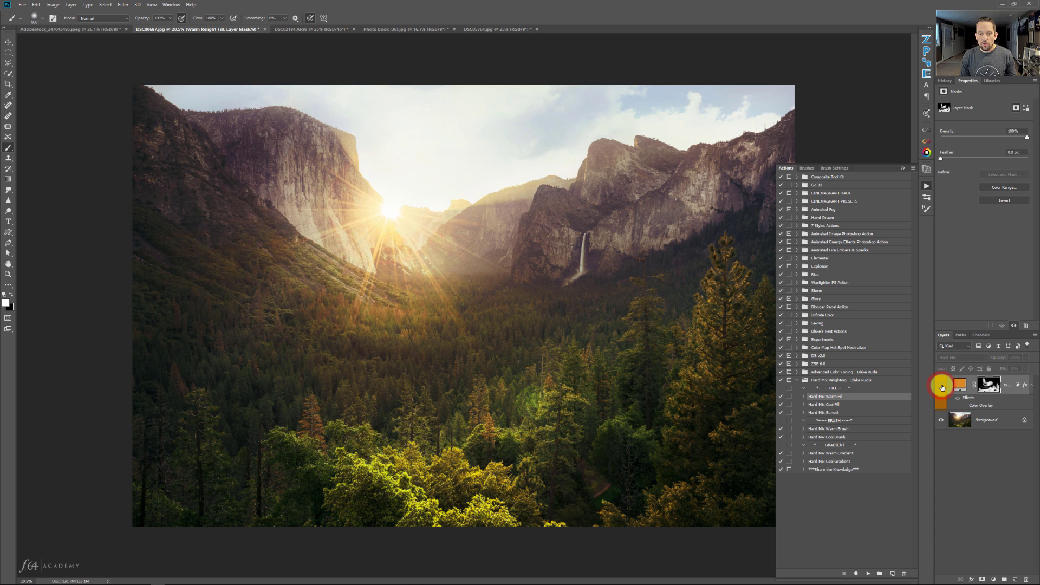
pyautogui.click(942, 387)
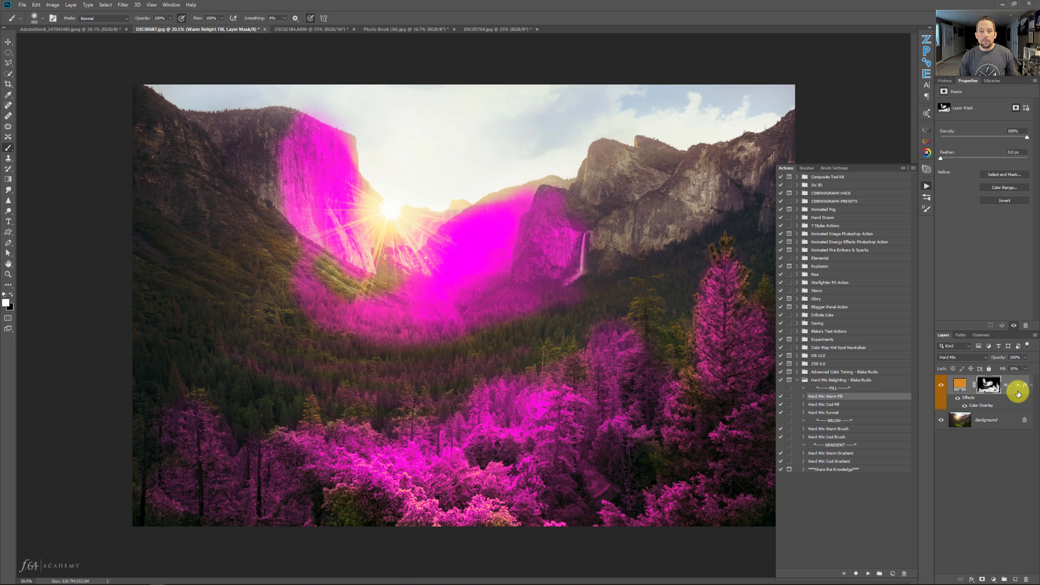
pyautogui.moveTo(381, 282)
pyautogui.mouseDown()
pyautogui.moveTo(378, 261)
pyautogui.moveTo(400, 247)
pyautogui.moveTo(374, 224)
pyautogui.moveTo(399, 212)
pyautogui.moveTo(361, 213)
pyautogui.moveTo(439, 240)
pyautogui.moveTo(385, 223)
pyautogui.moveTo(409, 239)
pyautogui.moveTo(398, 249)
pyautogui.moveTo(439, 263)
pyautogui.mouseUp()
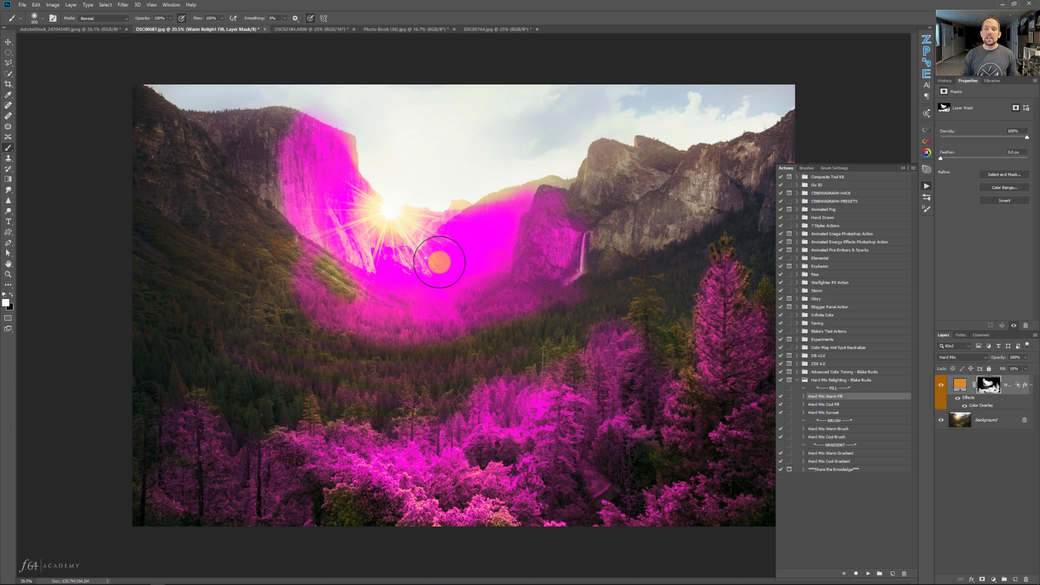
# Step: Apply Blend If underlying ranges 21/127–170/233 to Warm Relight Fill and compare it on and off
pyautogui.doubleClick(1014, 392)
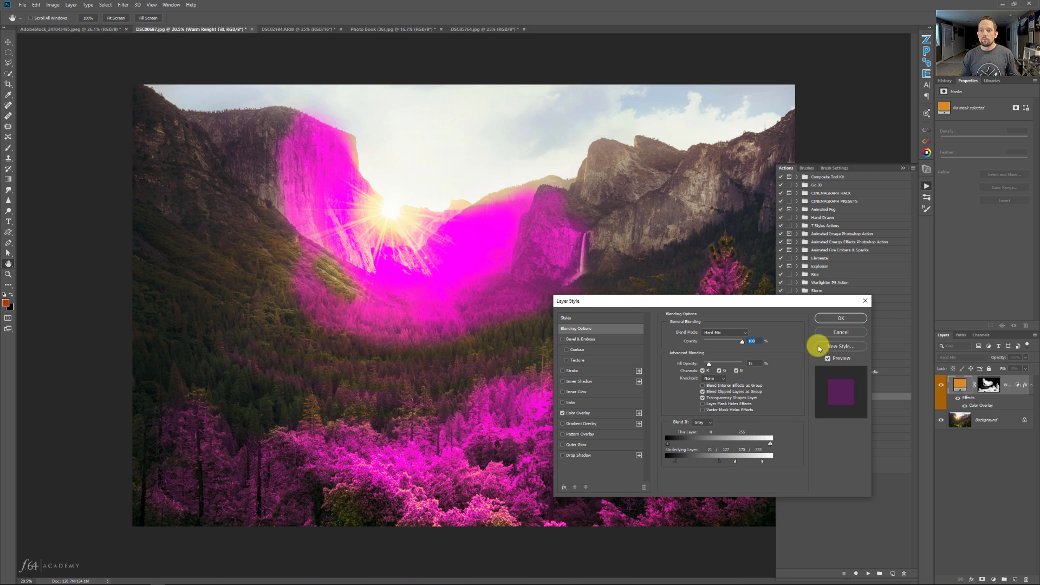
pyautogui.click(832, 324)
pyautogui.click(943, 385)
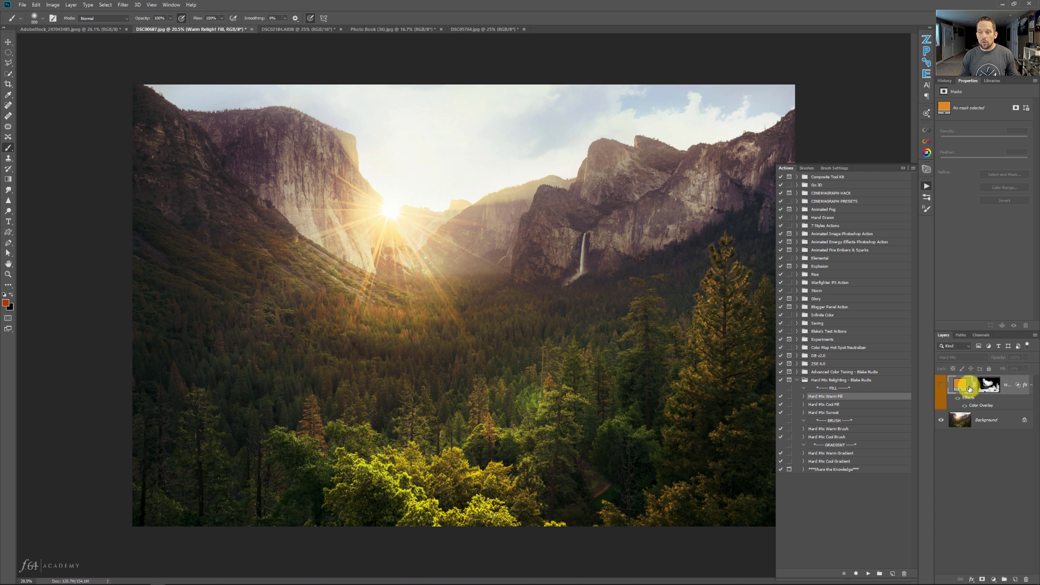
pyautogui.click(941, 385)
# Step: Turn off the magenta Color Overlay preview and compare the golden glow on and off
pyautogui.click(964, 406)
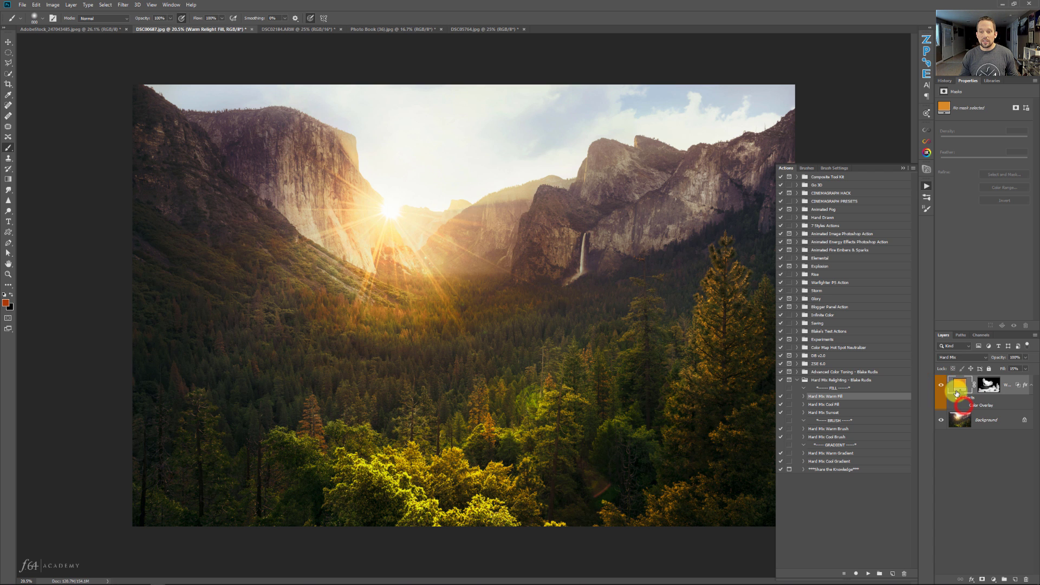
pyautogui.click(942, 385)
pyautogui.click(941, 384)
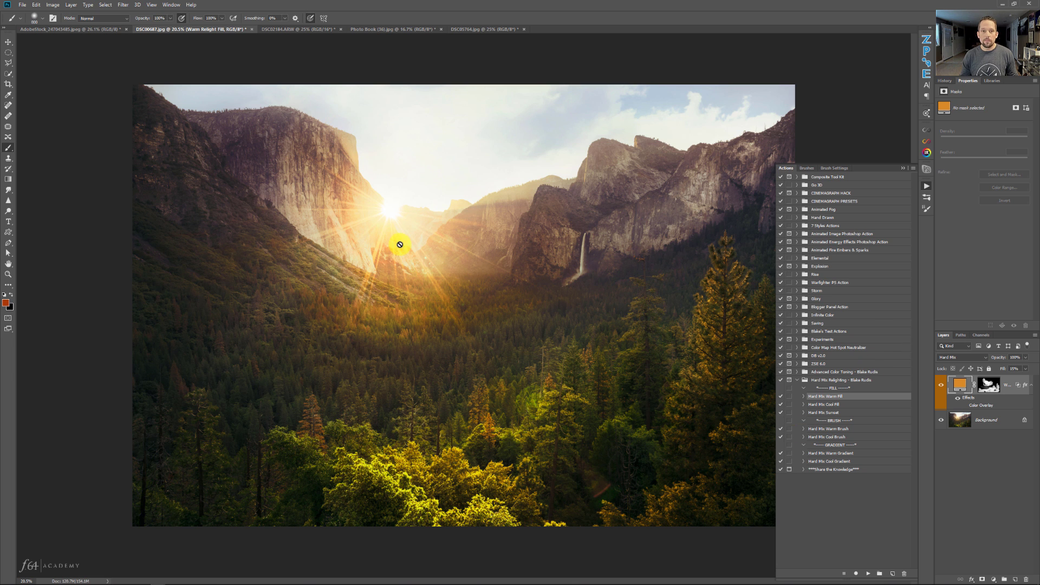
# Step: On DSC02184.ARW, run the Hard Mix Sunset action and brush warm glow across the sky
pyautogui.click(315, 32)
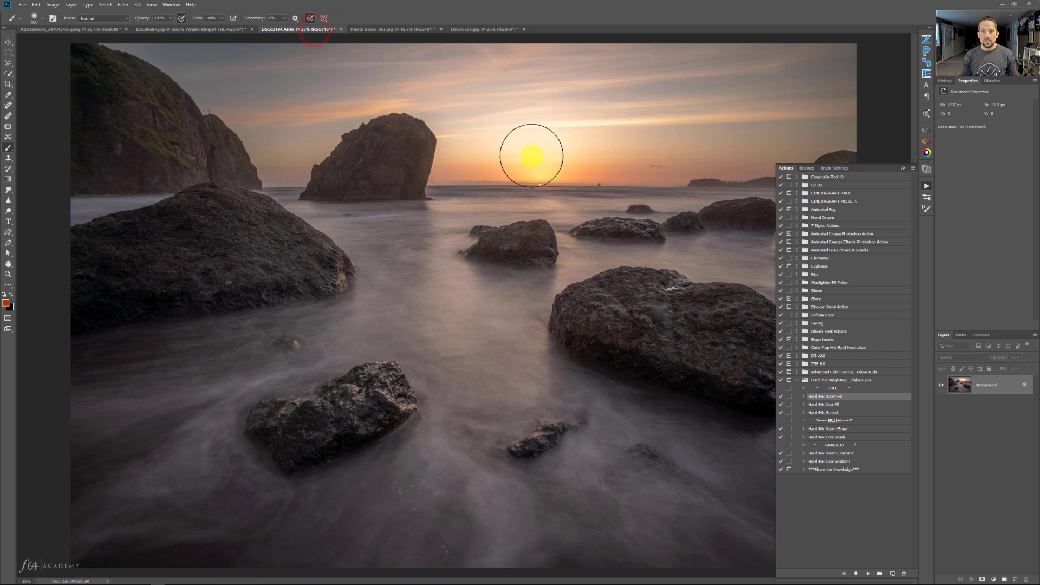
pyautogui.click(820, 415)
pyautogui.click(868, 573)
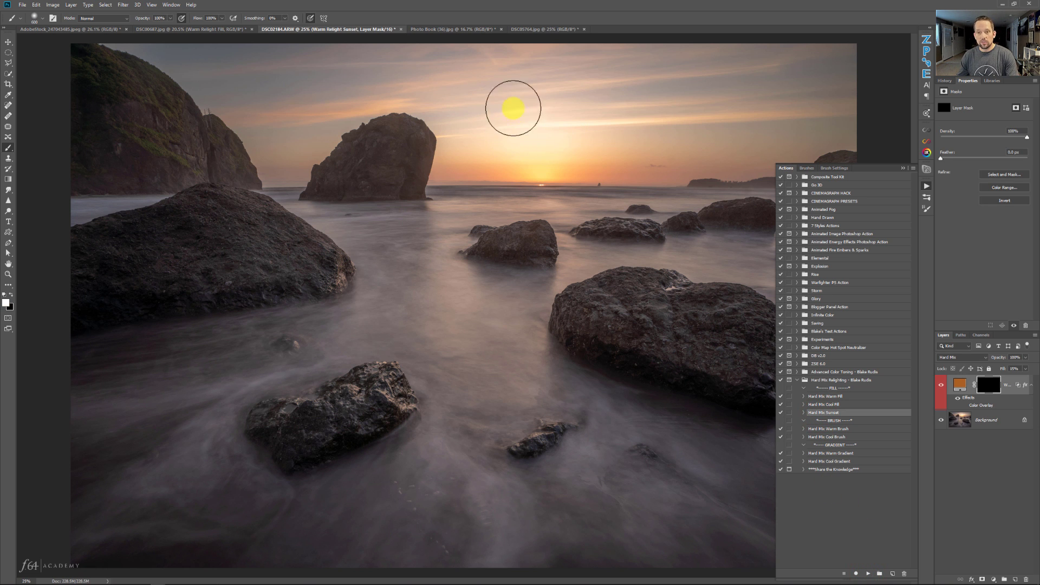
pyautogui.moveTo(513, 108)
pyautogui.mouseDown()
pyautogui.moveTo(680, 96)
pyautogui.moveTo(553, 153)
pyautogui.moveTo(701, 144)
pyautogui.mouseUp()
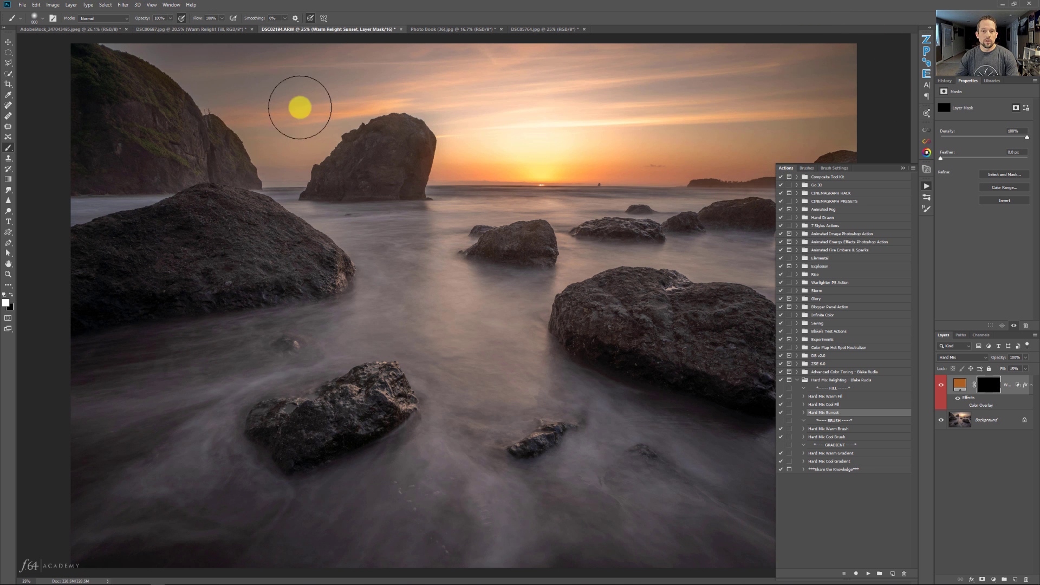
pyautogui.moveTo(300, 107); pyautogui.dragTo(511, 69)
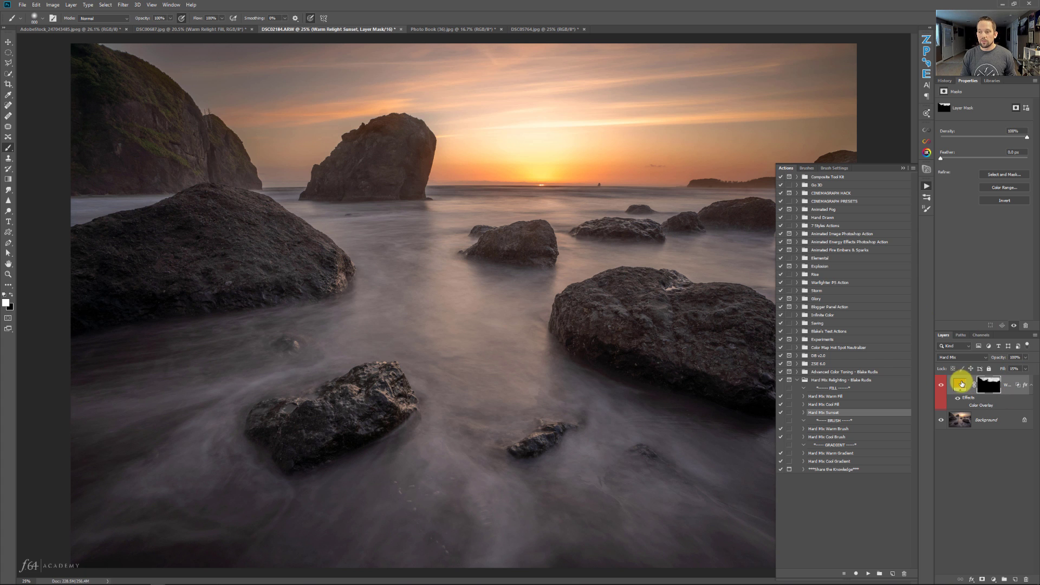
# Step: Change the sunset layer's fill colour to a darker brown-orange
pyautogui.doubleClick(961, 384)
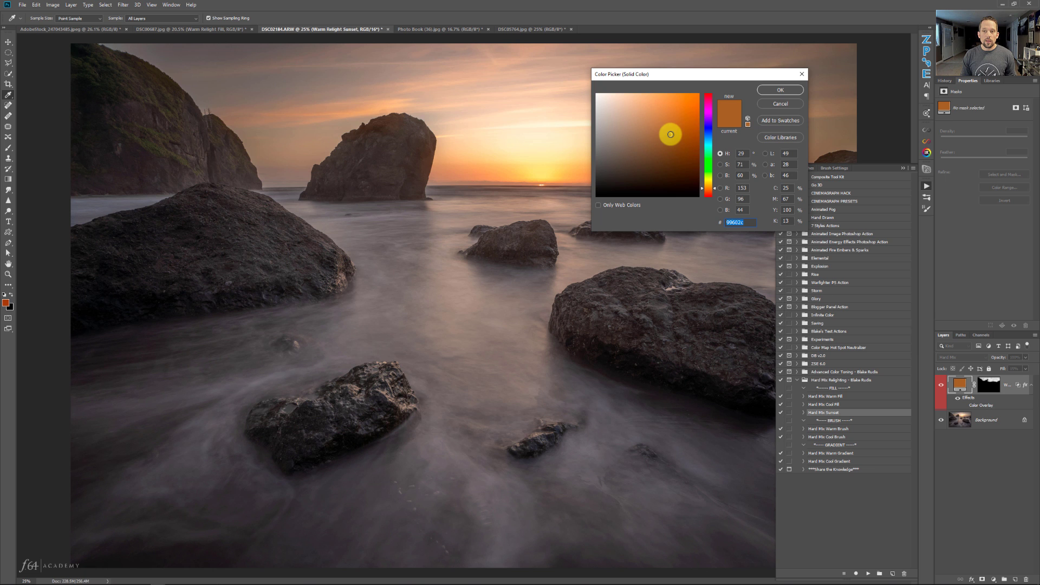
pyautogui.moveTo(671, 135); pyautogui.dragTo(663, 147)
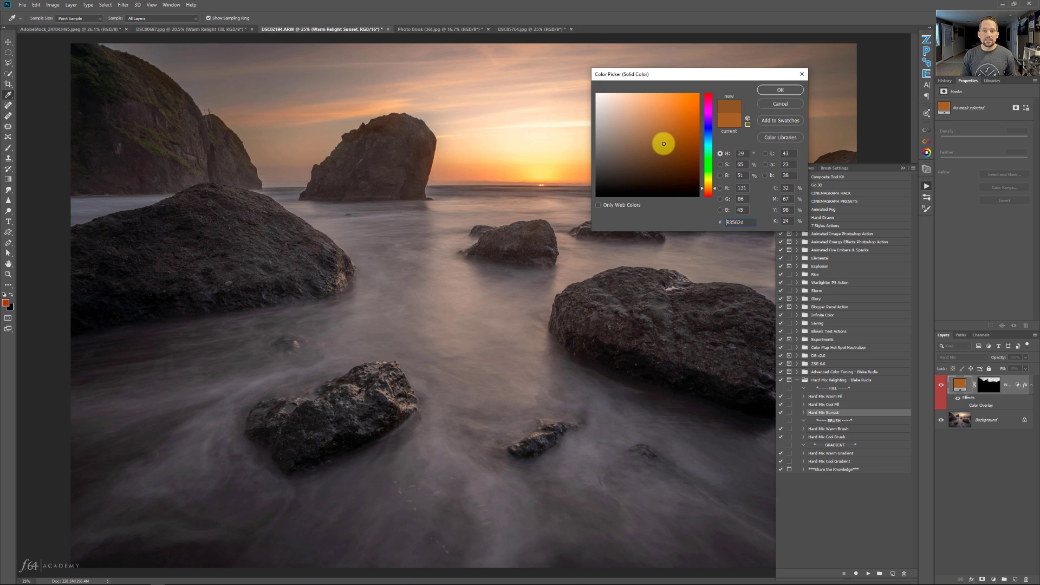
pyautogui.click(782, 91)
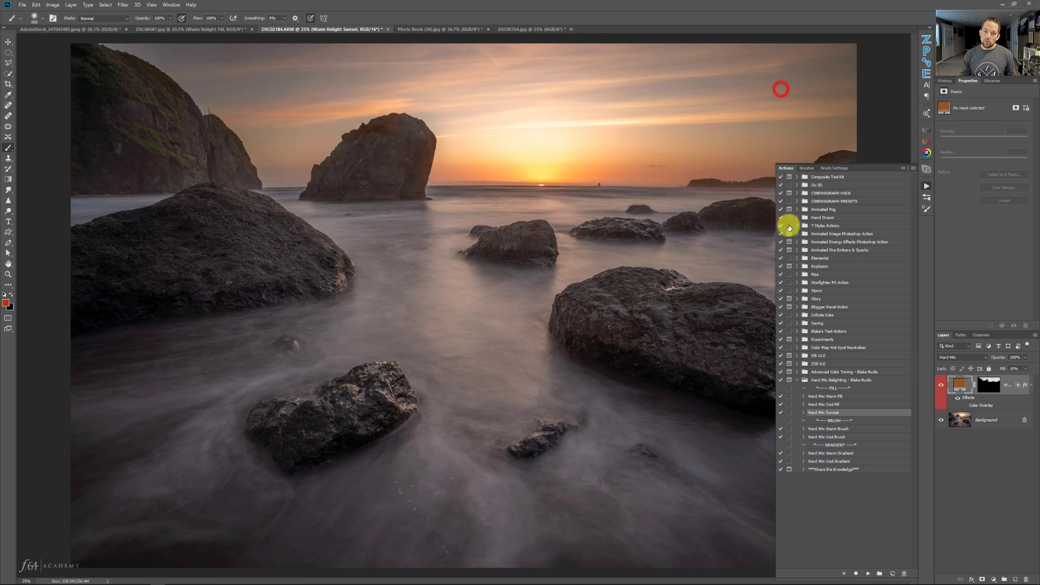
# Step: Reset colours to white and paint the mask to warm the foreground water
pyautogui.hotkey('ctrl', '\\')
pyautogui.press('d')
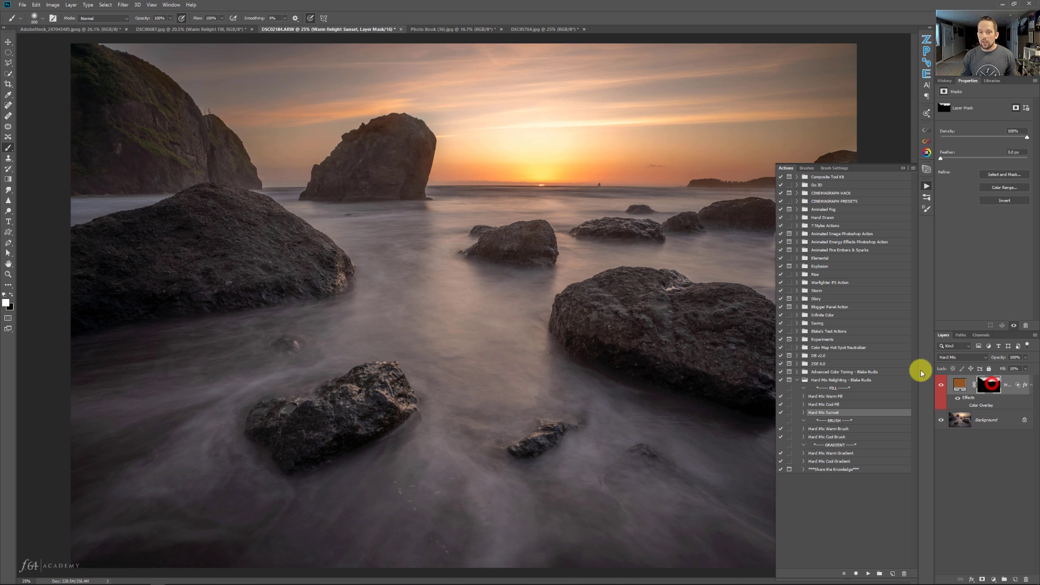
pyautogui.click(483, 209)
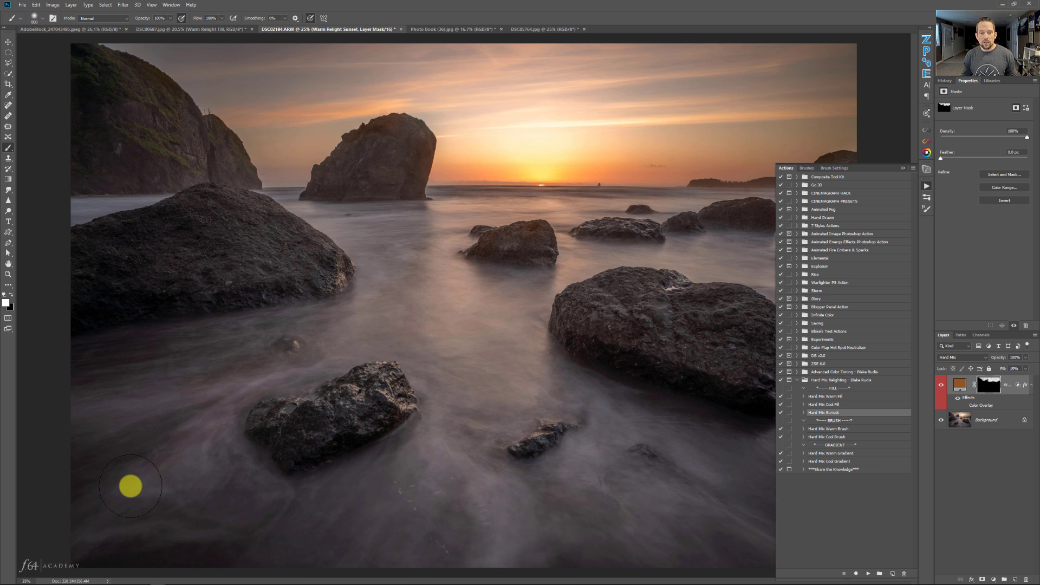
pyautogui.click(454, 354)
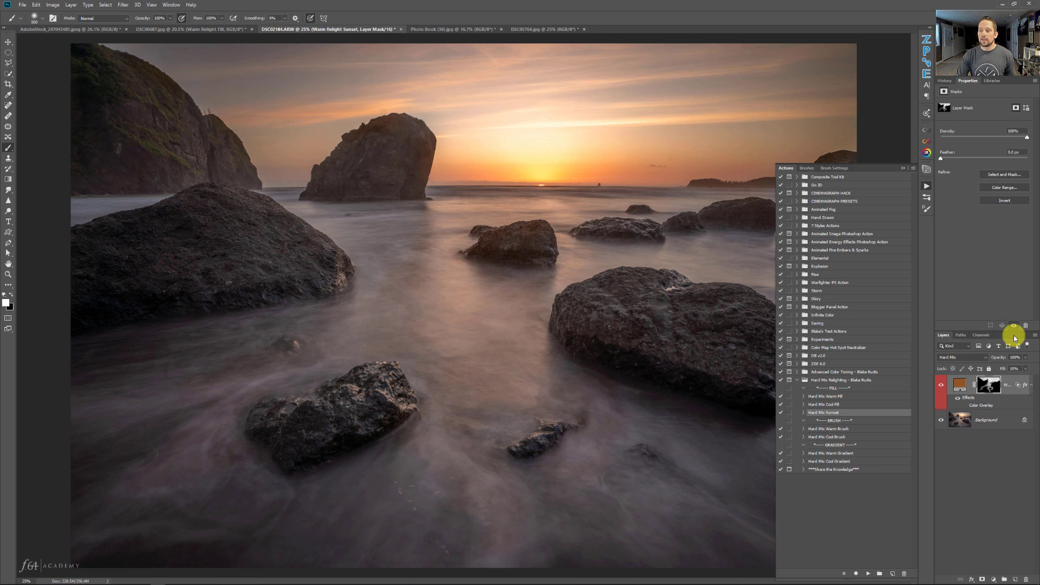
pyautogui.click(939, 384)
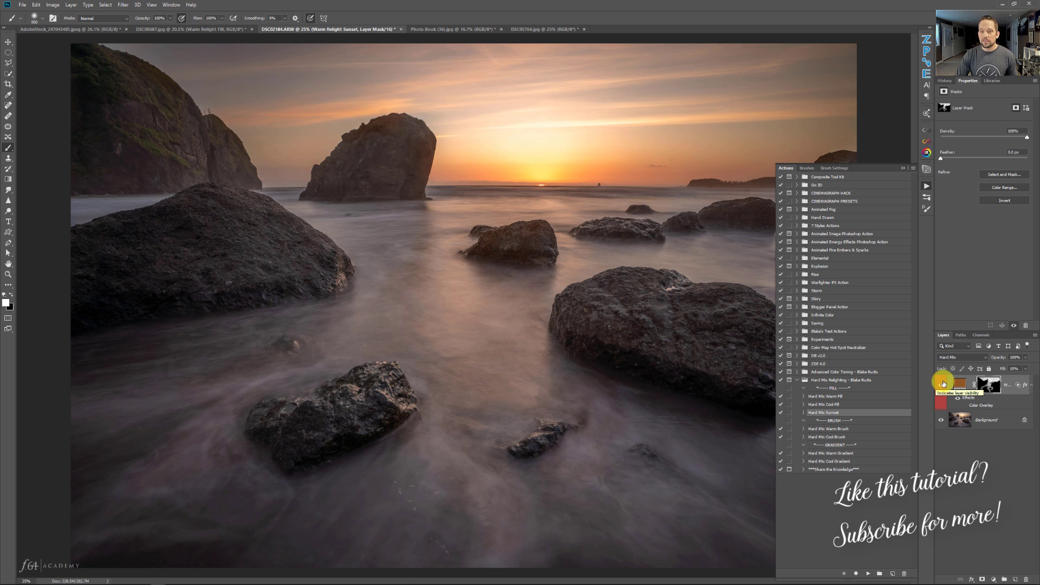
pyautogui.click(944, 383)
pyautogui.click(943, 383)
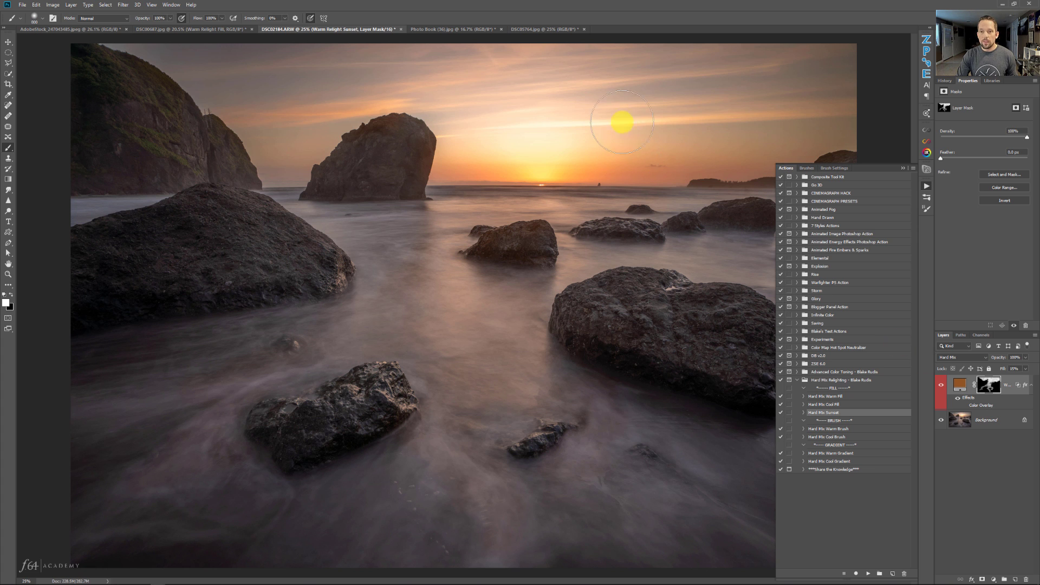
pyautogui.click(941, 384)
pyautogui.click(939, 385)
# Step: Delete the sunset layer and run the Hard Mix Warm Gradient action
pyautogui.press('Delete')
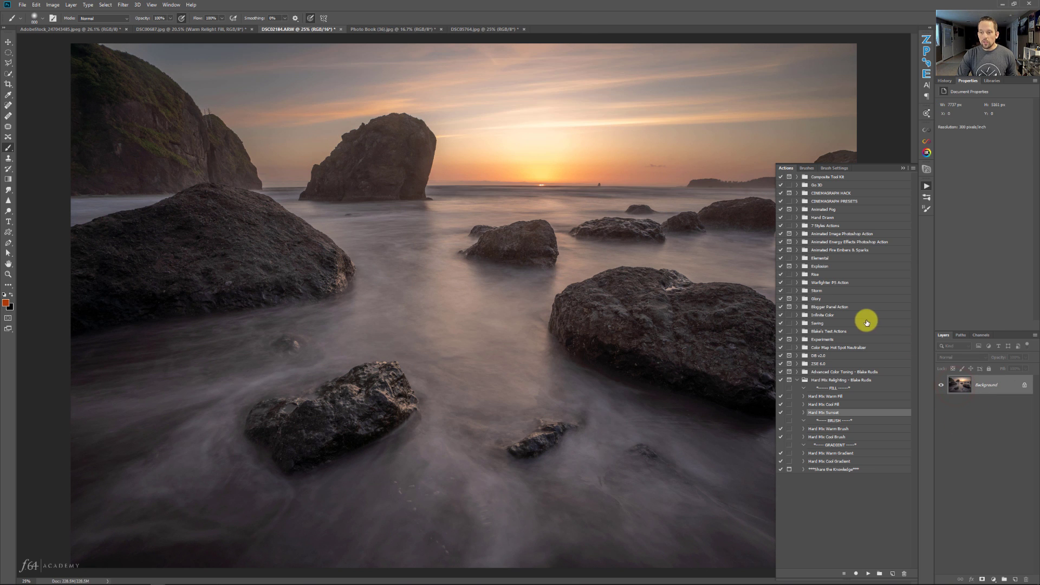
pyautogui.click(820, 454)
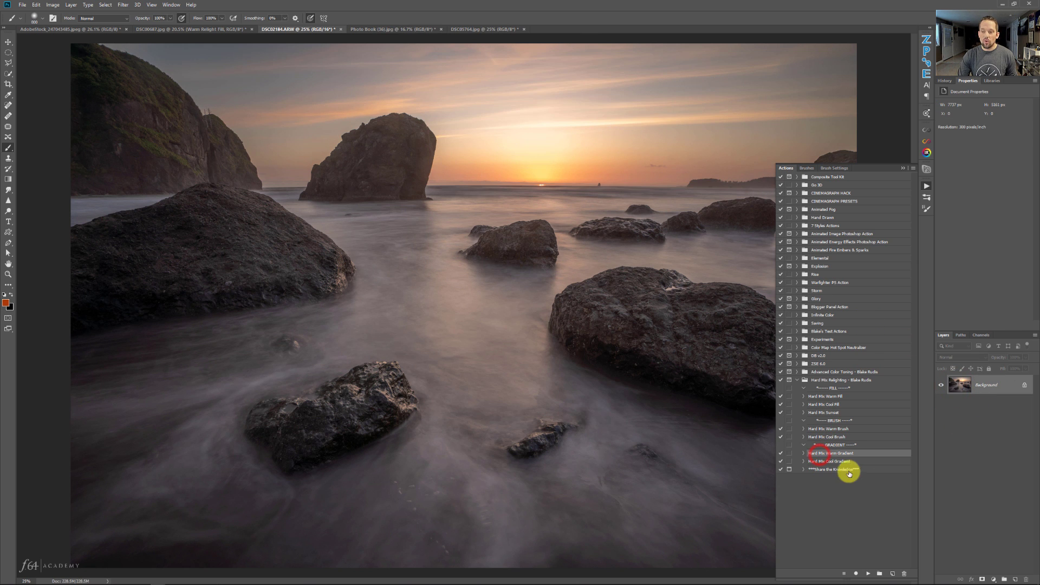
pyautogui.click(869, 573)
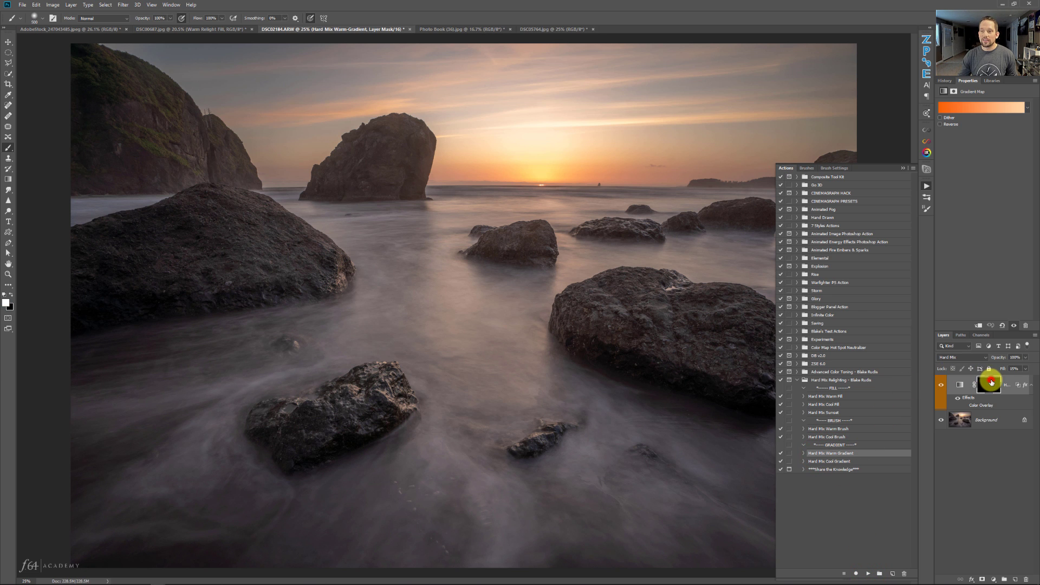
# Step: With a larger brush, paint the Warm Gradient mask into the sky near the sun
pyautogui.click(991, 383)
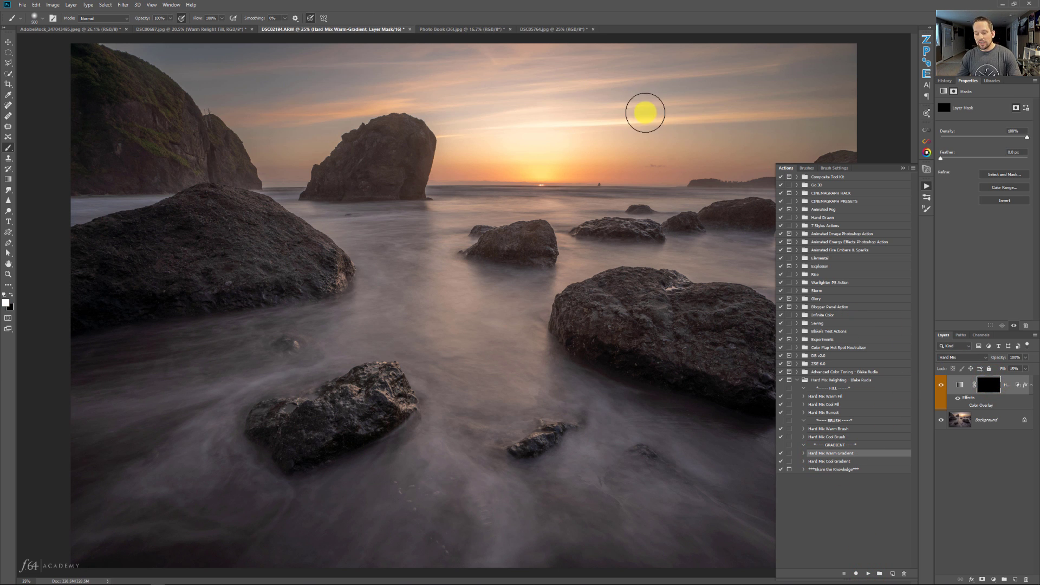
pyautogui.press(']')
pyautogui.press(']')
pyautogui.press(']')
pyautogui.press(']')
pyautogui.press(']')
pyautogui.click(620, 100)
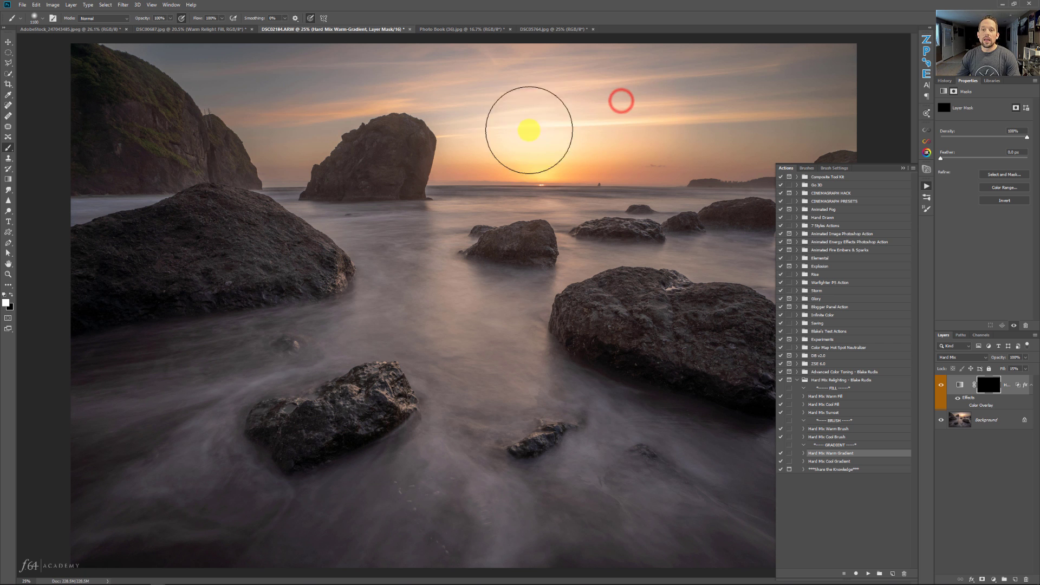
pyautogui.press(']')
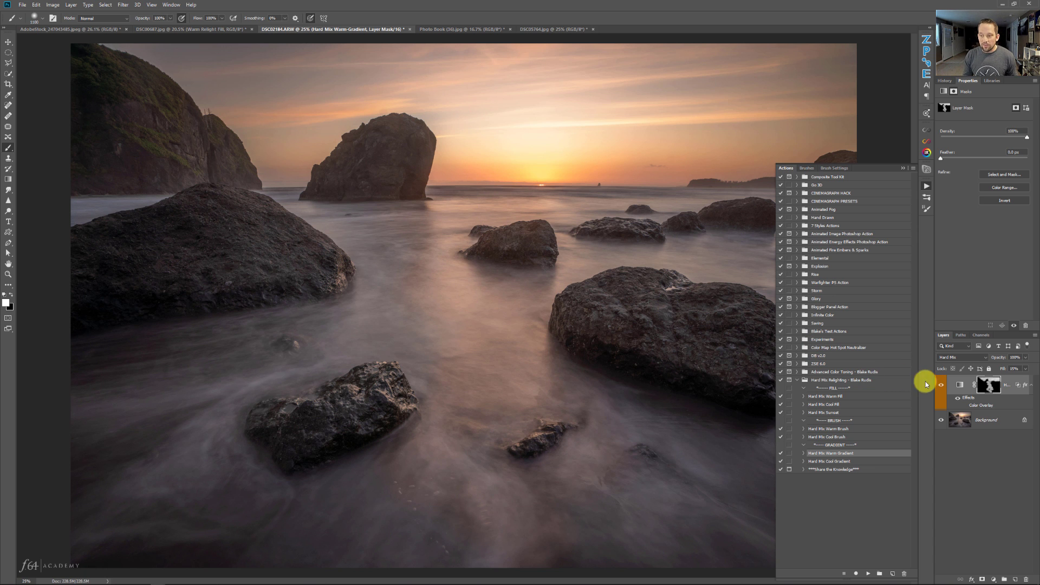
pyautogui.click(957, 388)
# Step: Apply a red-orange to yellow-green gradient preset, then delete the Warm-Gradient layer
pyautogui.click(971, 110)
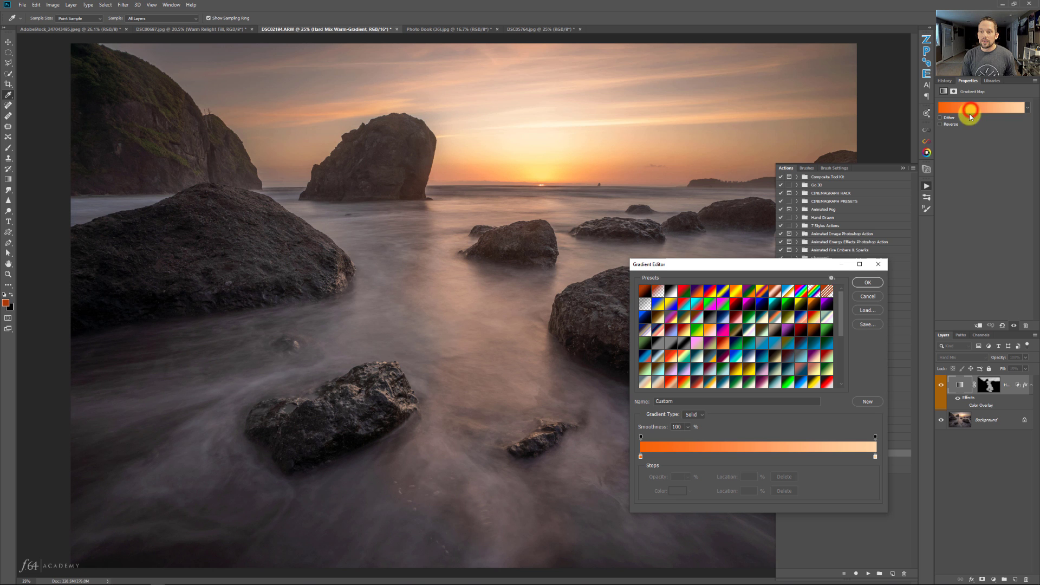
pyautogui.scroll(-2, 729, 354)
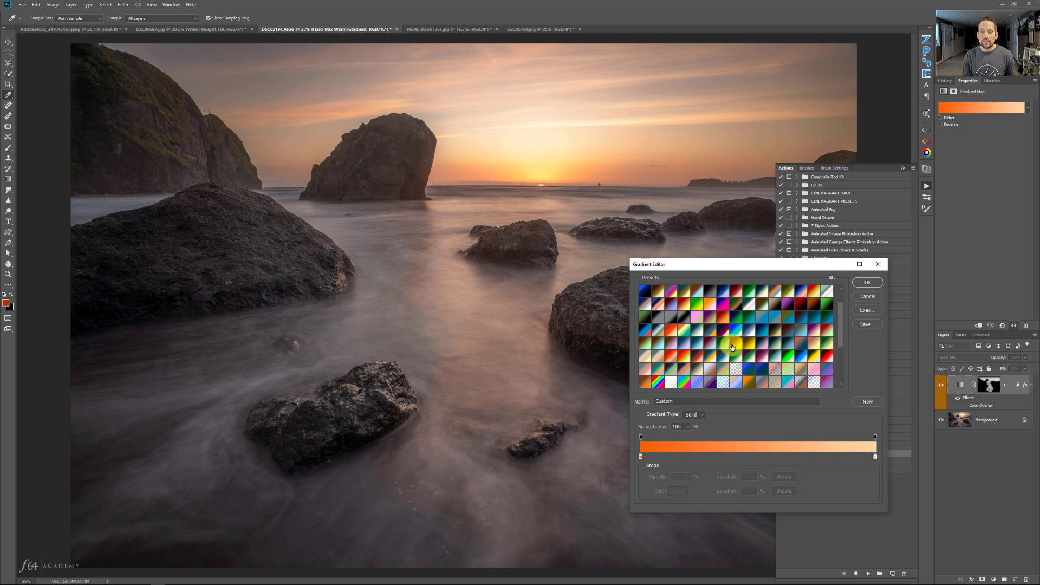
pyautogui.click(737, 345)
pyautogui.click(681, 356)
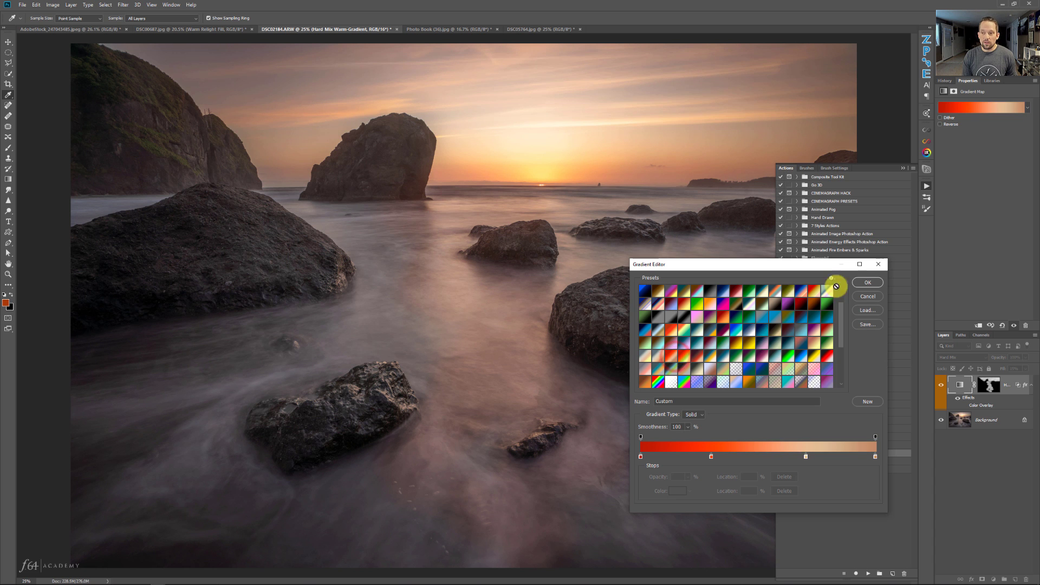
pyautogui.click(864, 282)
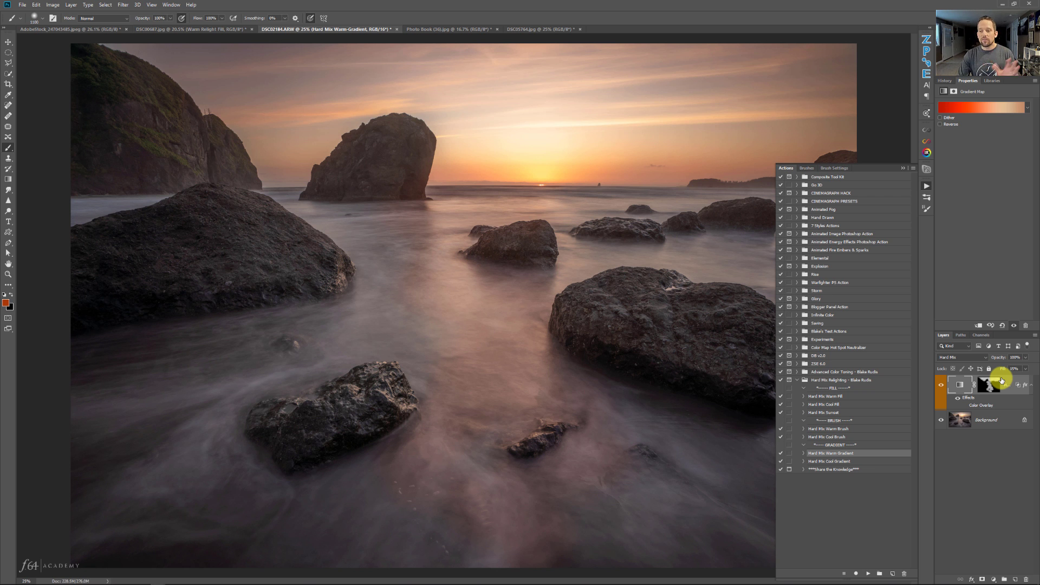
pyautogui.press('Delete')
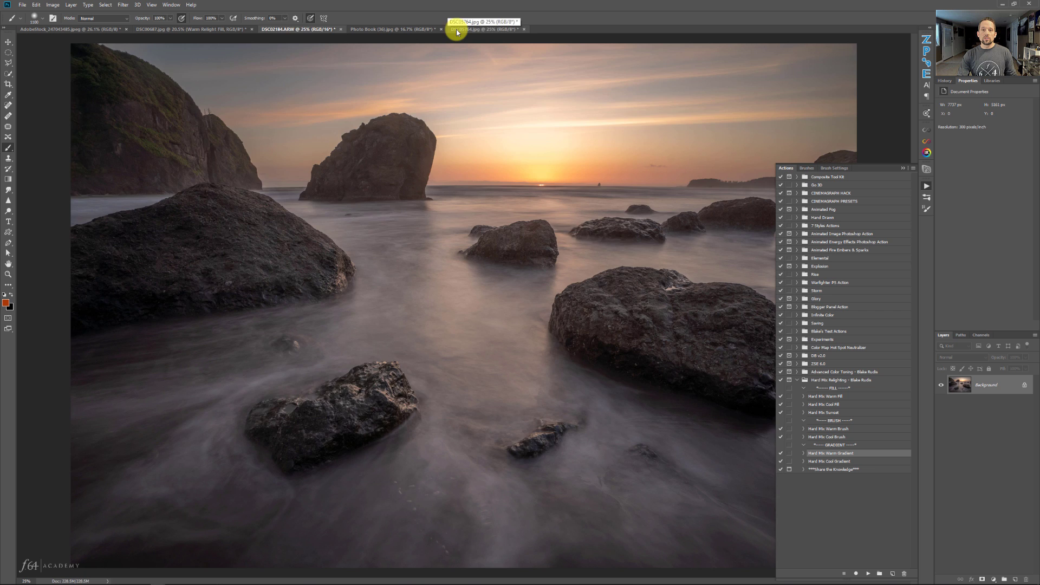
# Step: On the purple tidal seascape, run the Hard Mix Warm Brush action to add a 25%-fill Hard Mix layer
pyautogui.click(457, 30)
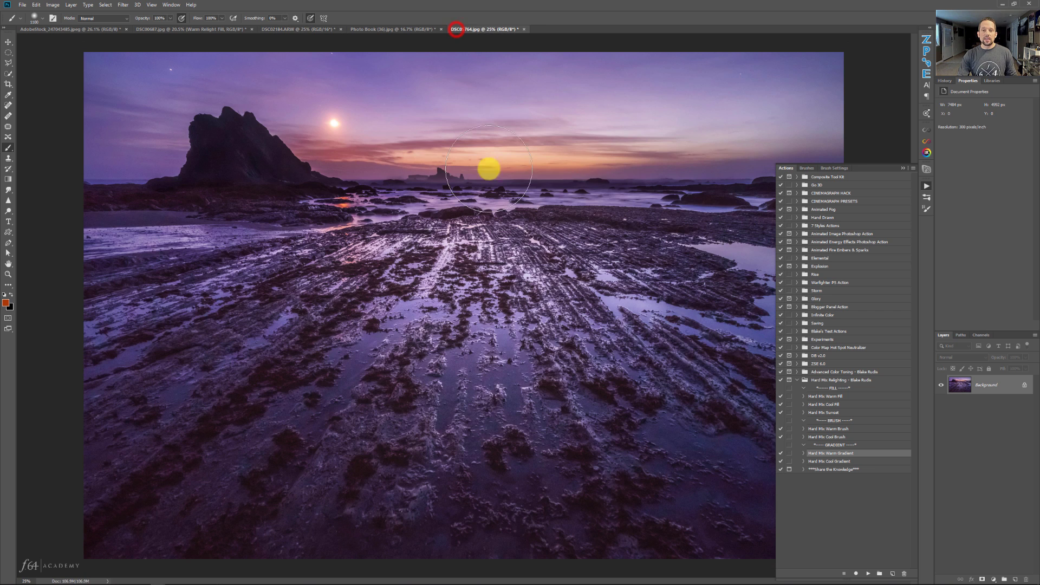
pyautogui.click(826, 430)
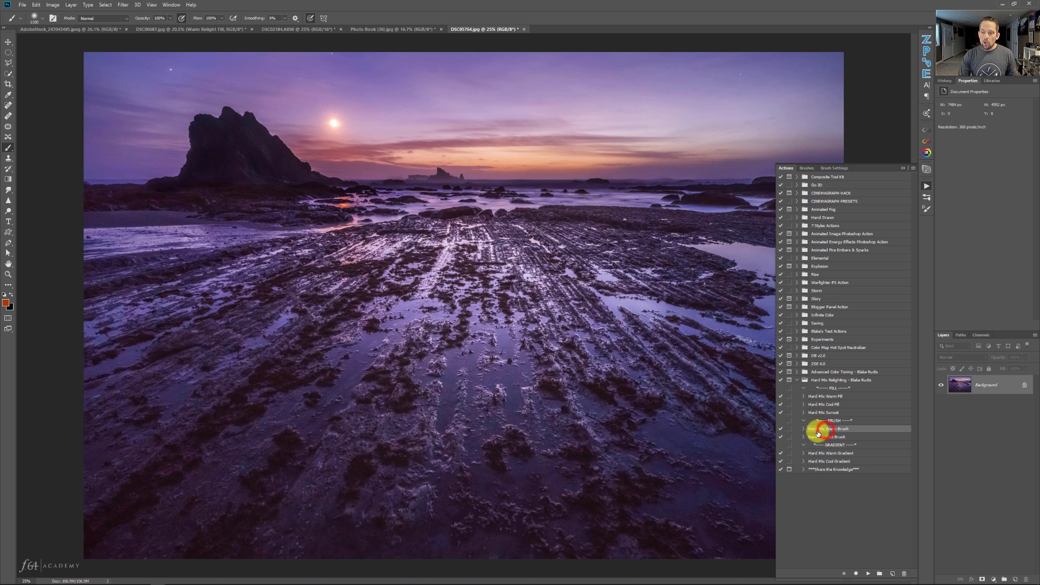
pyautogui.click(867, 573)
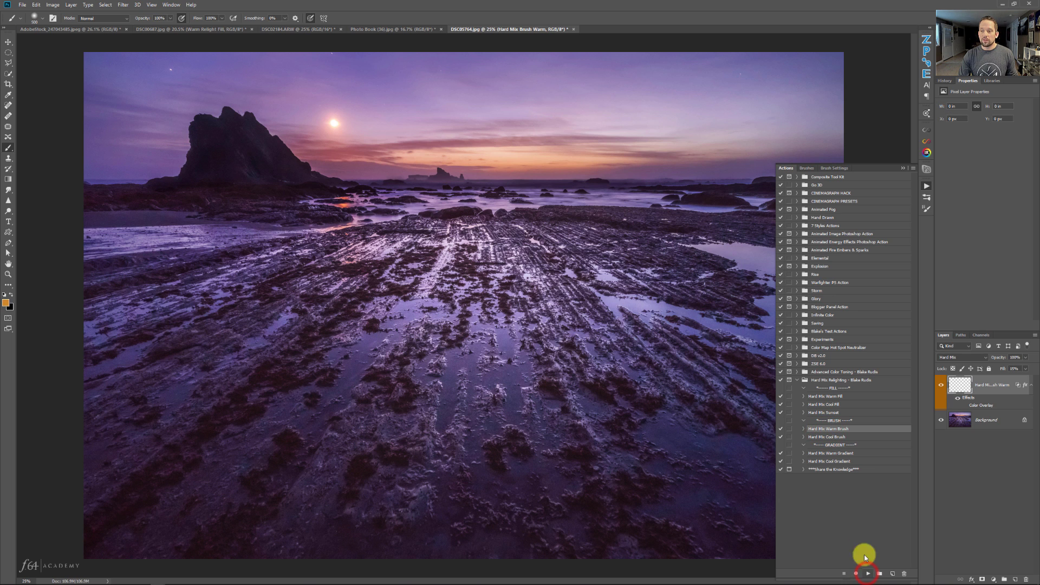
pyautogui.click(902, 167)
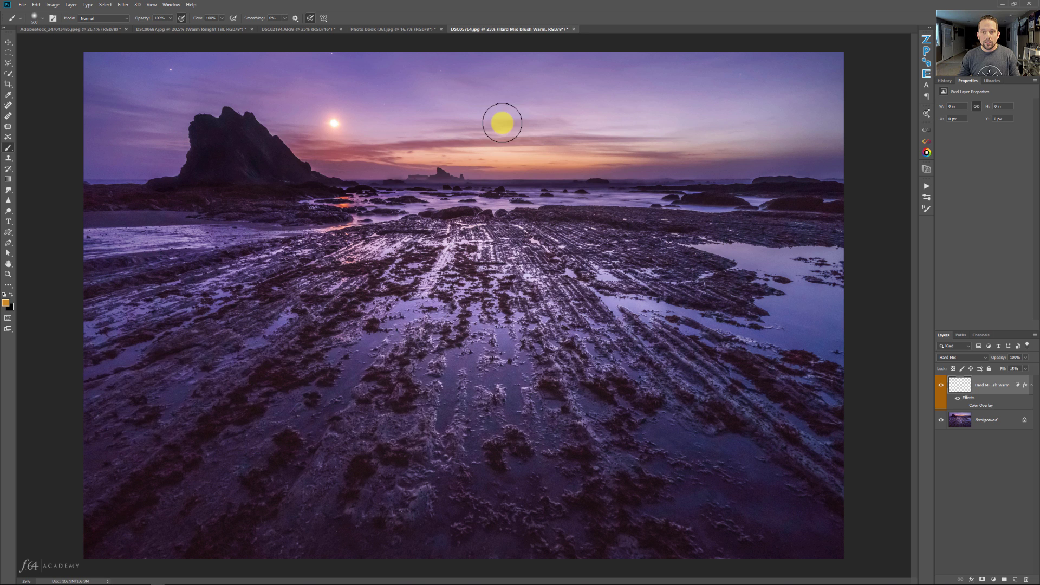
# Step: Sample pink, peach and purple horizon tones and paint along the horizon and upper-left sky
pyautogui.press('alt')
pyautogui.moveTo(374, 174)
pyautogui.mouseDown()
pyautogui.moveTo(398, 179)
pyautogui.moveTo(344, 165)
pyautogui.moveTo(366, 169)
pyautogui.mouseUp()
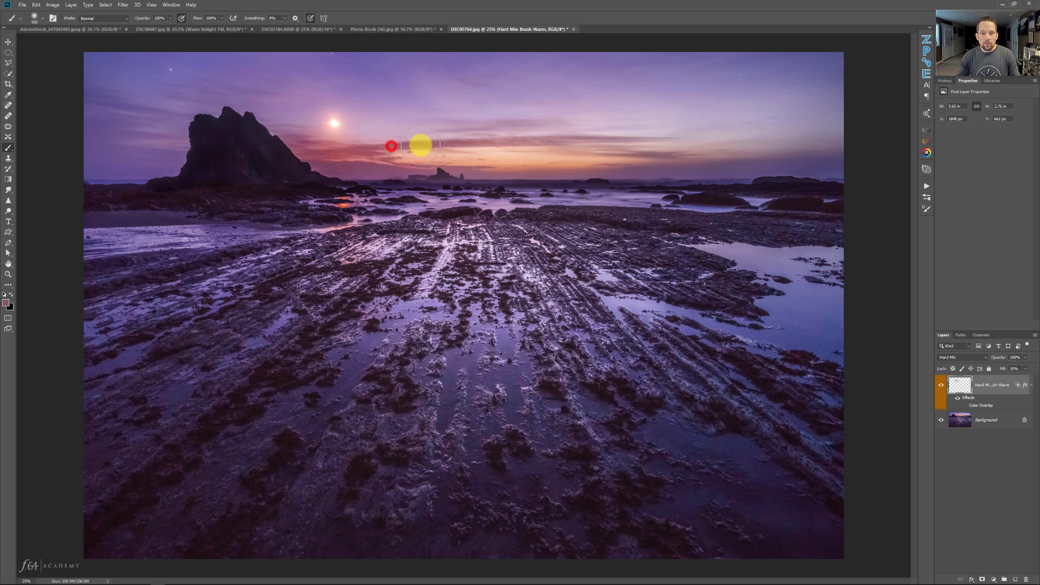
pyautogui.moveTo(421, 145); pyautogui.dragTo(601, 144)
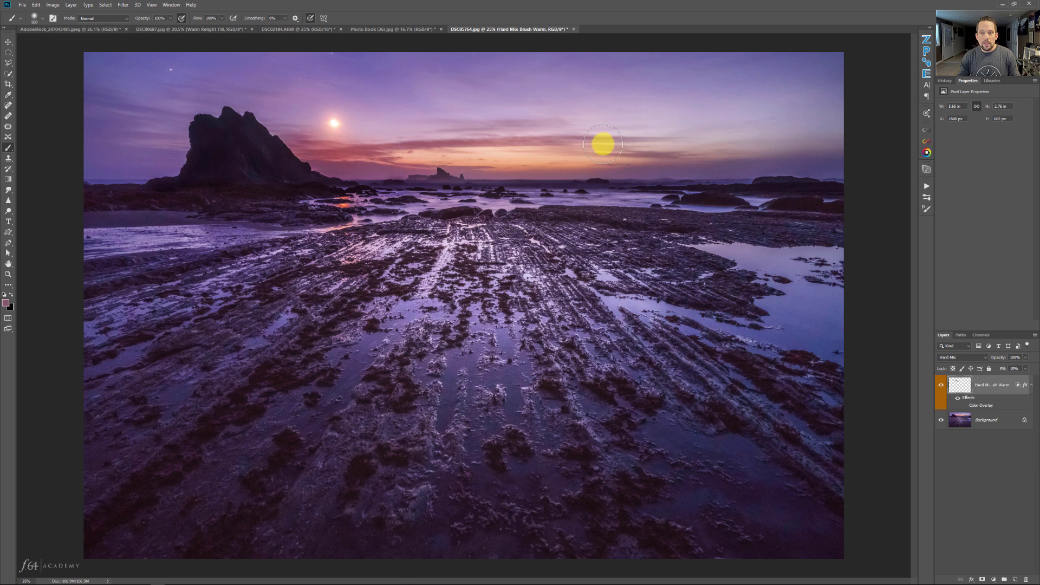
pyautogui.keyDown('alt'); pyautogui.click(538, 160); pyautogui.keyUp('alt')
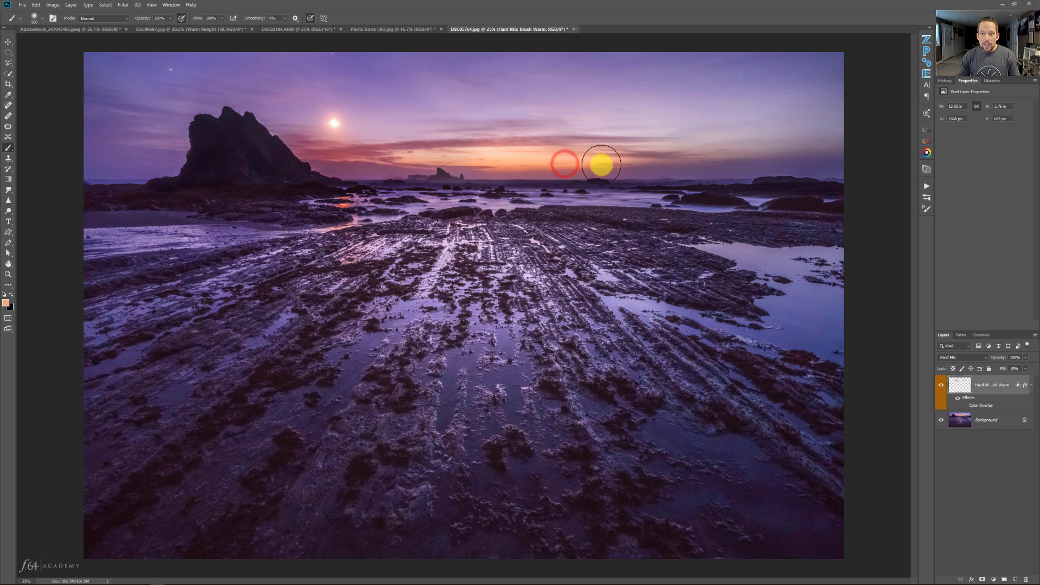
pyautogui.keyDown('alt'); pyautogui.click(741, 169); pyautogui.keyUp('alt')
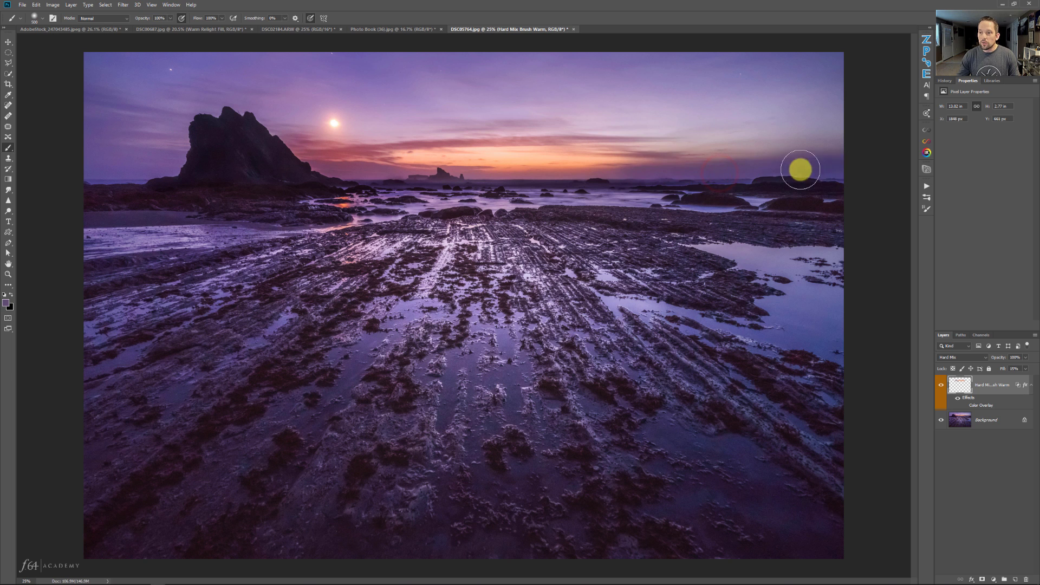
pyautogui.click(124, 64)
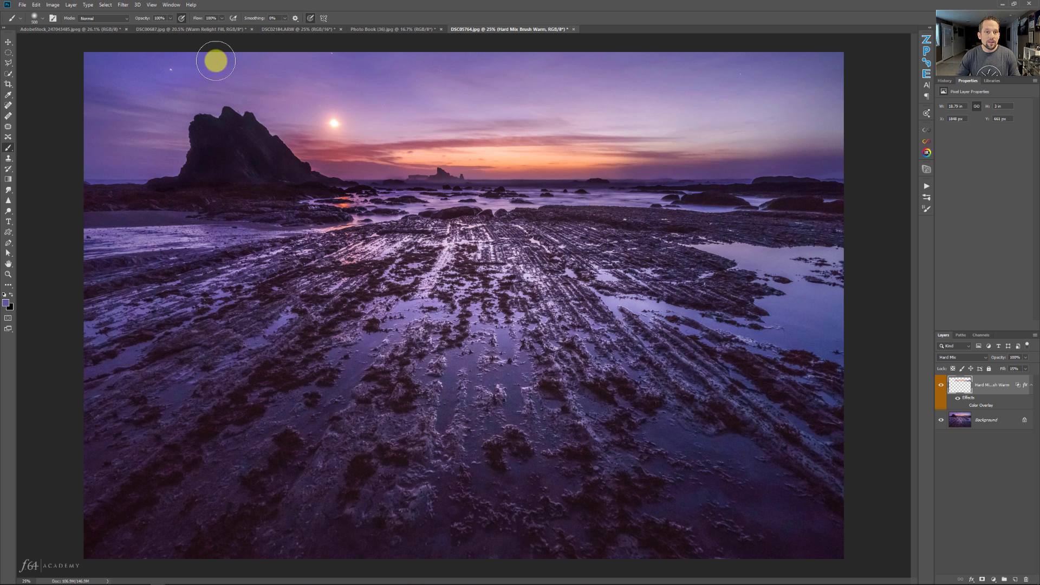
pyautogui.moveTo(140, 66)
pyautogui.mouseDown()
pyautogui.moveTo(106, 119)
pyautogui.moveTo(115, 151)
pyautogui.moveTo(168, 161)
pyautogui.moveTo(113, 171)
pyautogui.moveTo(156, 103)
pyautogui.mouseUp()
# Step: Sample a light lavender from the sky and dab it across the left, centre and right sky
pyautogui.press('alt')
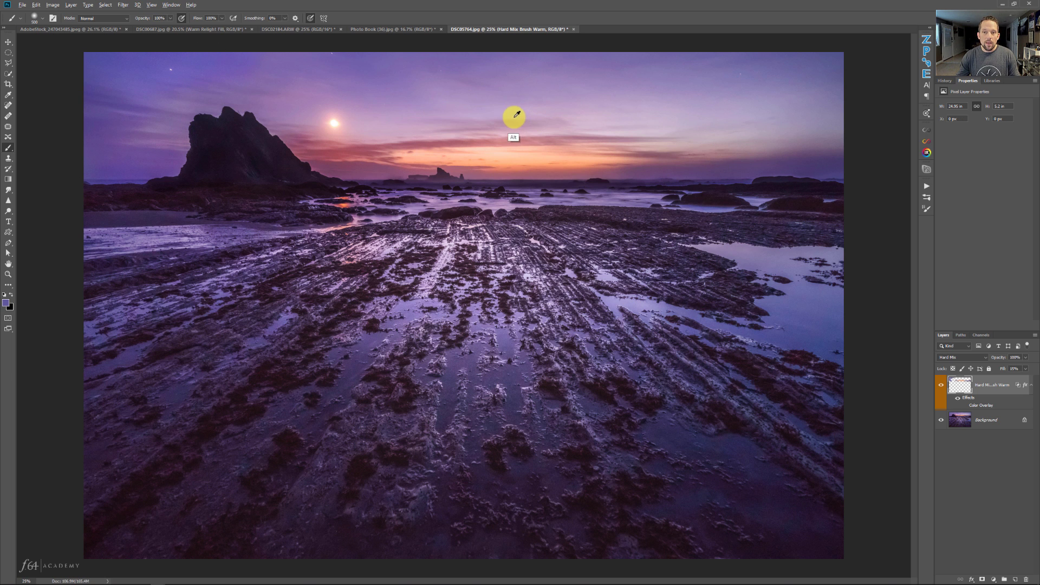
pyautogui.keyDown('alt'); pyautogui.click(516, 115); pyautogui.keyUp('alt')
pyautogui.click(185, 130)
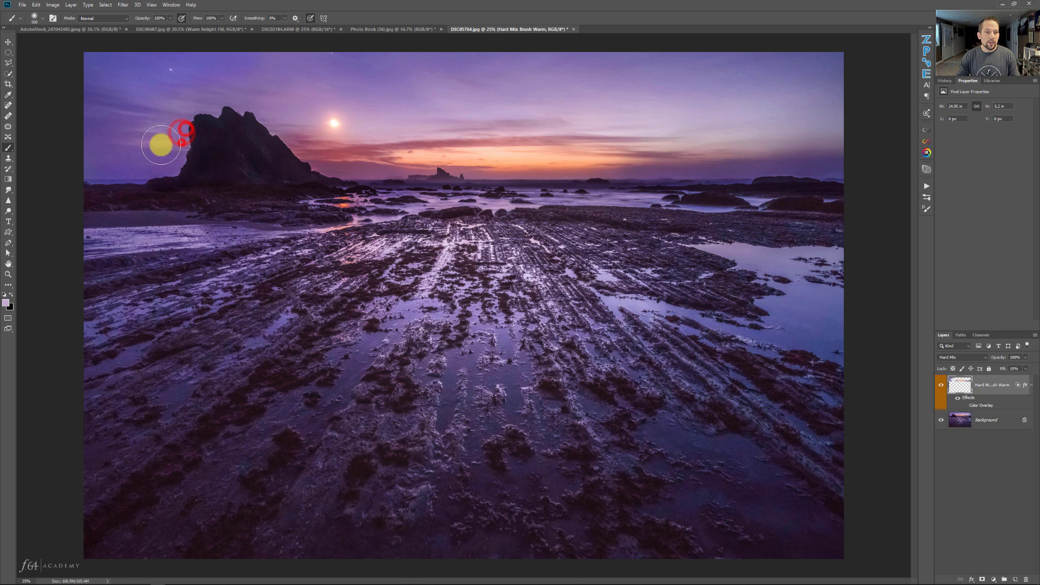
pyautogui.moveTo(167, 100)
pyautogui.mouseDown()
pyautogui.moveTo(218, 103)
pyautogui.moveTo(169, 99)
pyautogui.mouseUp()
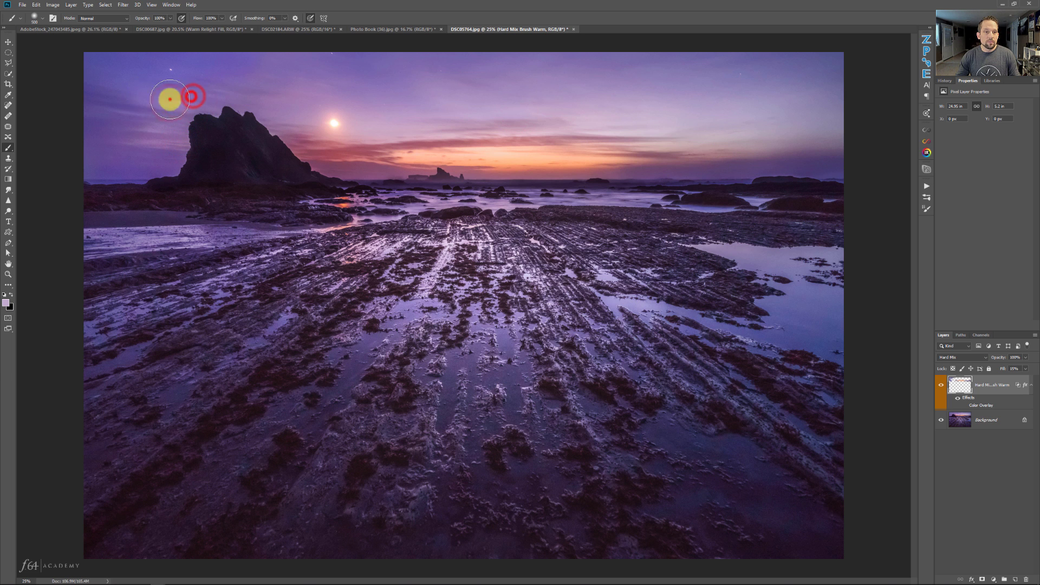
pyautogui.moveTo(302, 80); pyautogui.dragTo(318, 85)
pyautogui.click(302, 124)
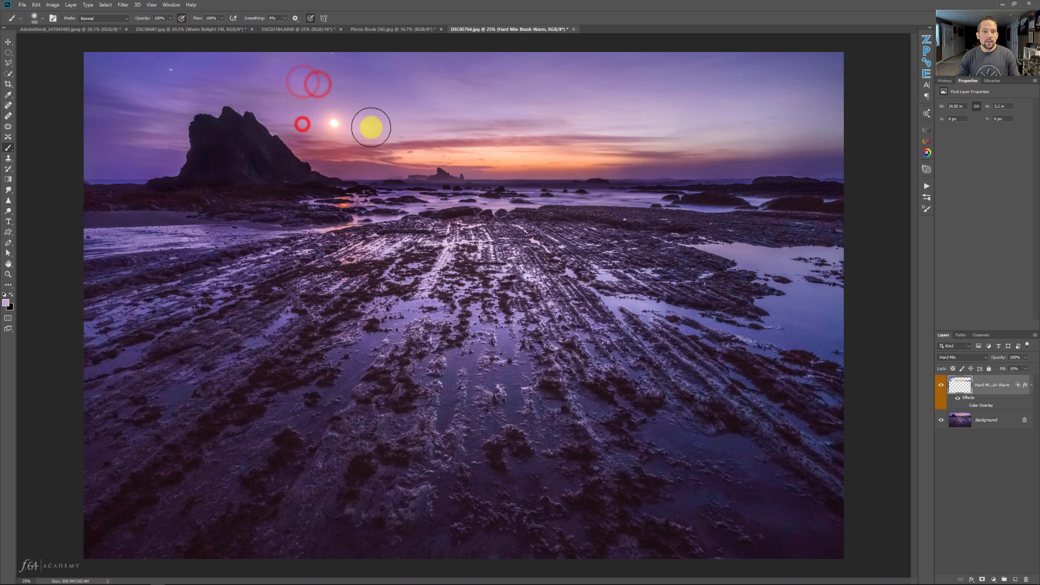
pyautogui.click(495, 108)
pyautogui.click(434, 80)
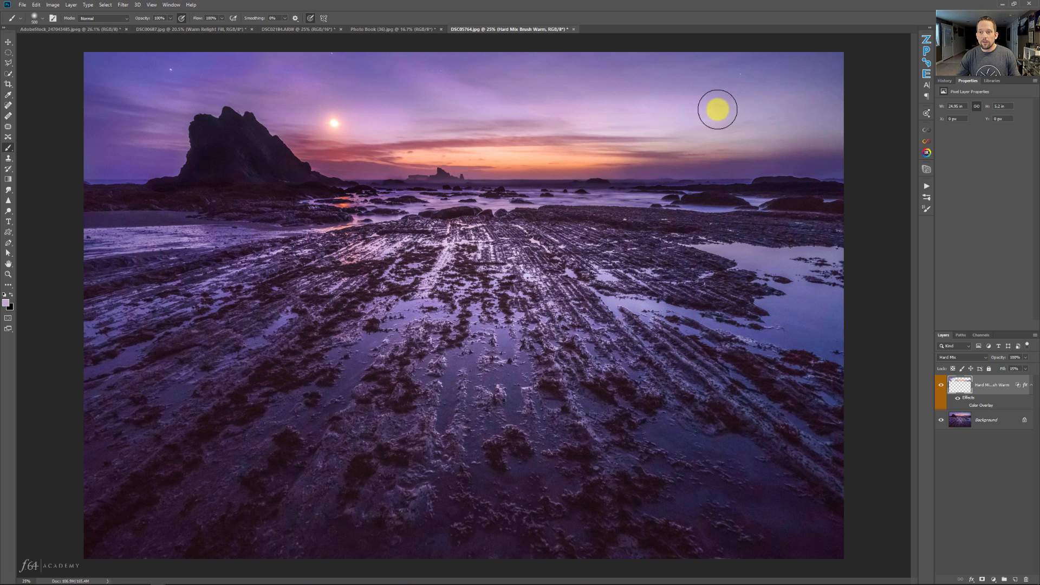
pyautogui.click(747, 115)
pyautogui.click(717, 71)
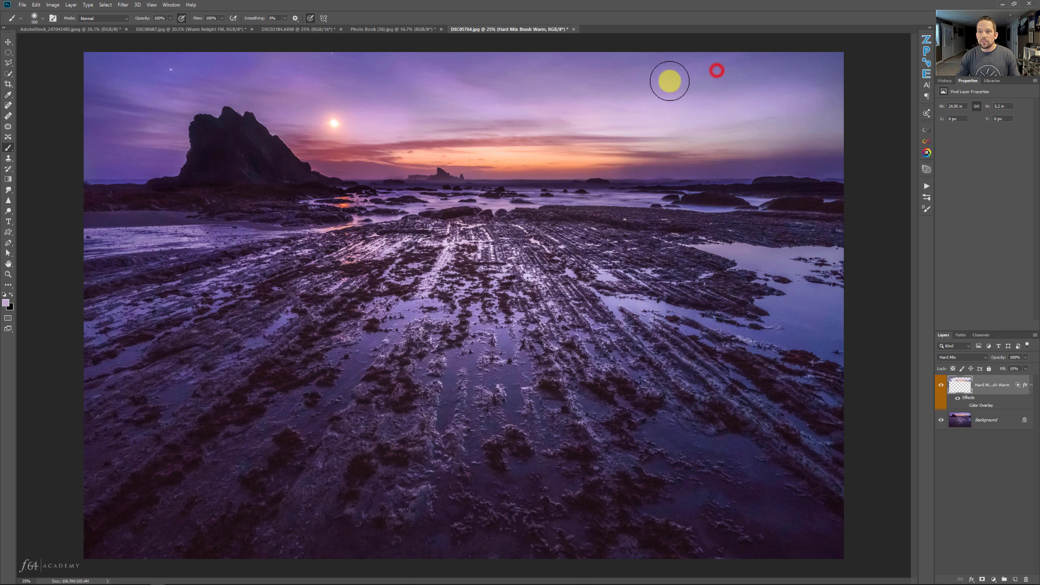
pyautogui.click(248, 85)
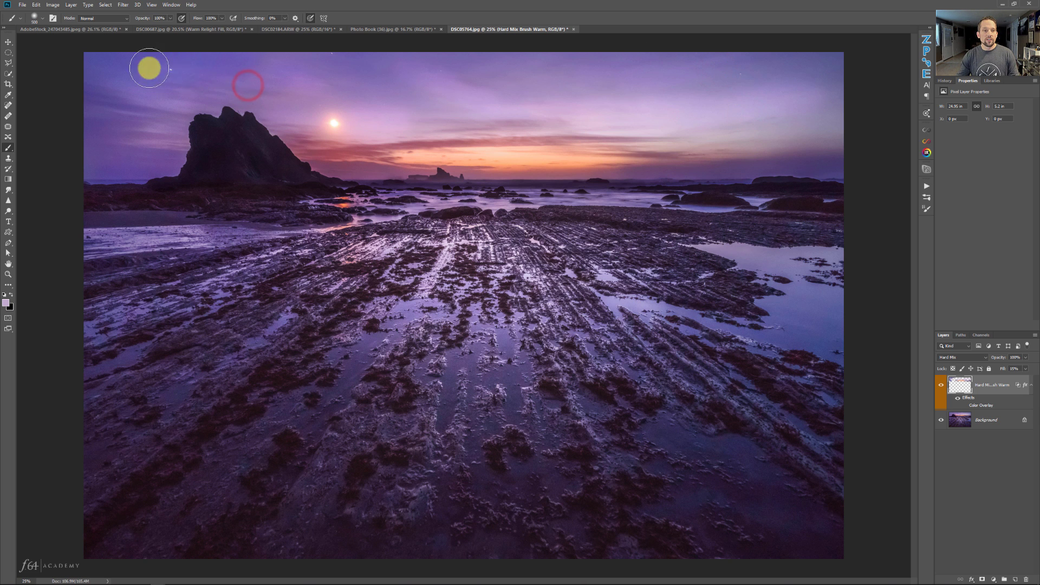
# Step: Sample dark purple and orange sunset glow, then paint orange strokes into the foreground
pyautogui.press('alt')
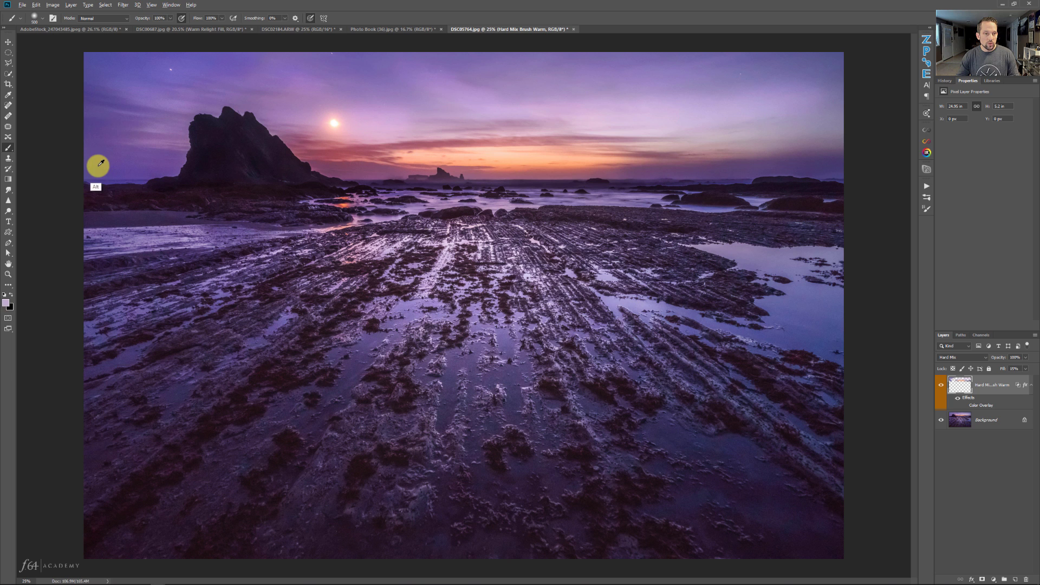
pyautogui.keyDown('alt'); pyautogui.click(100, 163); pyautogui.keyUp('alt')
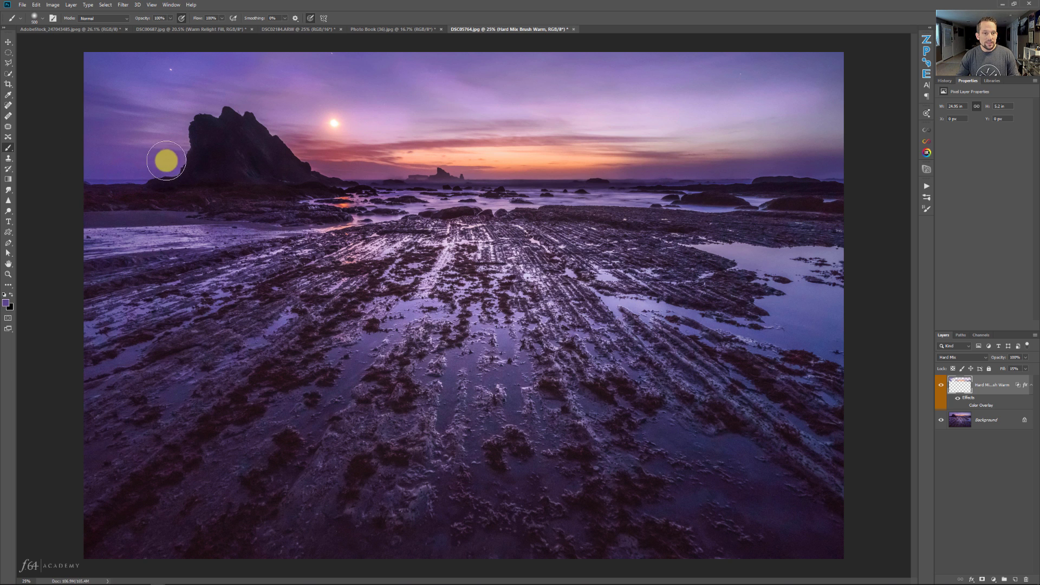
pyautogui.press('alt')
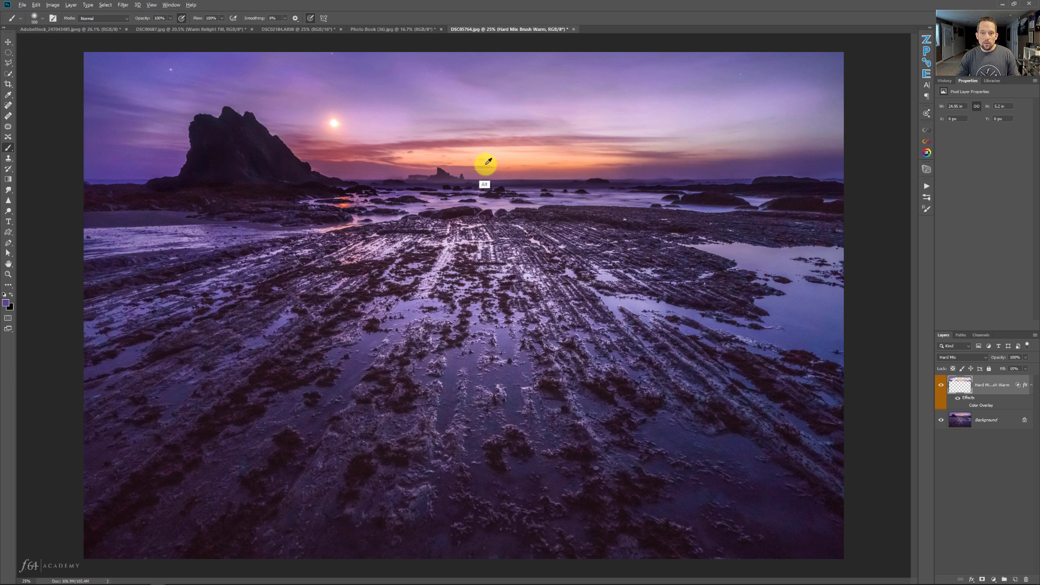
pyautogui.keyDown('alt'); pyautogui.click(488, 162); pyautogui.keyUp('alt')
pyautogui.moveTo(392, 200)
pyautogui.mouseDown()
pyautogui.moveTo(341, 227)
pyautogui.moveTo(337, 265)
pyautogui.moveTo(369, 334)
pyautogui.moveTo(405, 324)
pyautogui.mouseUp()
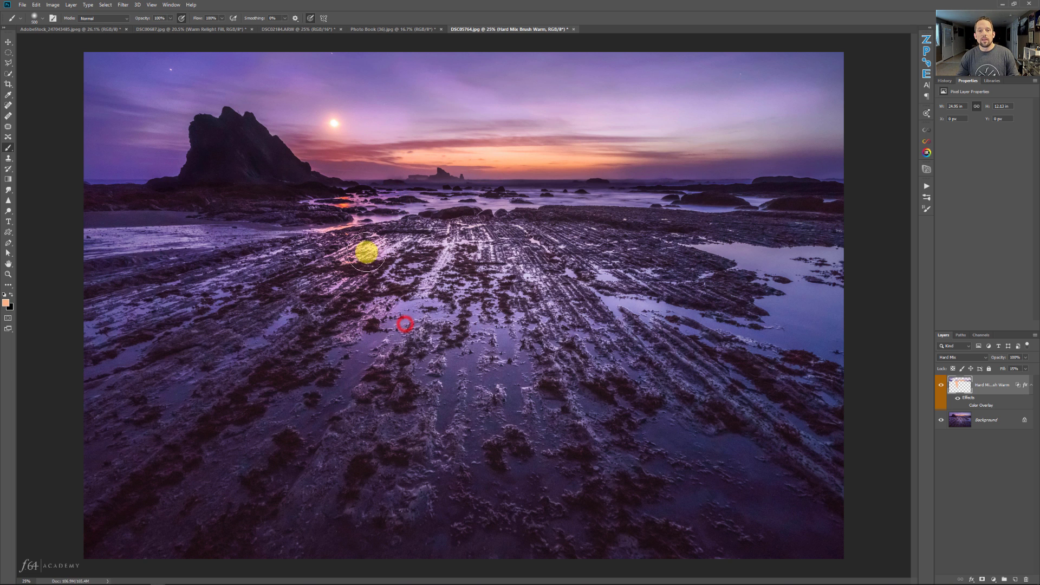
pyautogui.click(431, 212)
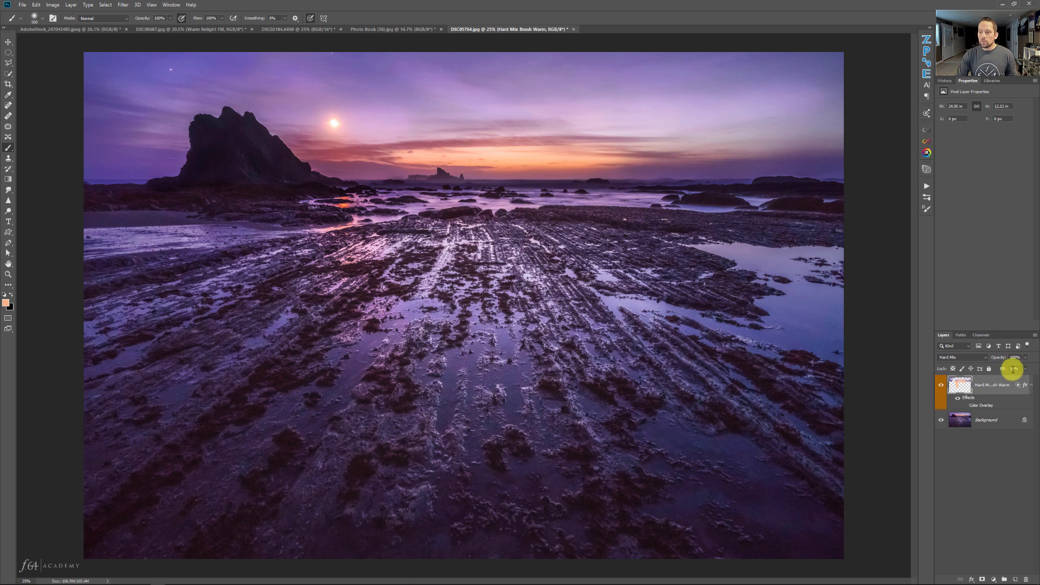
# Step: Inspect the strokes by setting the layer to Normal at 100% fill and hiding Background
pyautogui.click(964, 362)
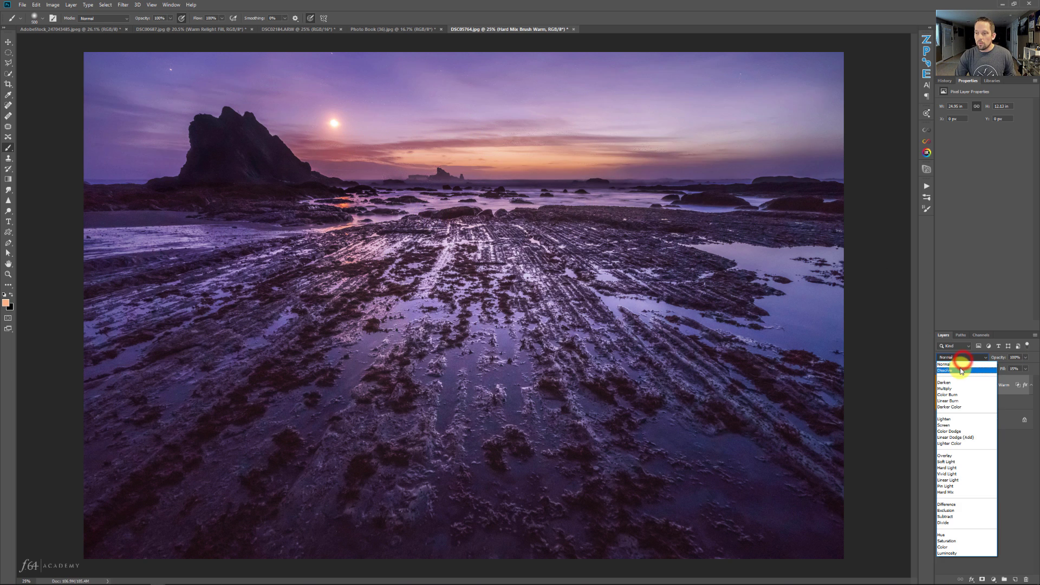
pyautogui.click(962, 359)
pyautogui.click(1027, 368)
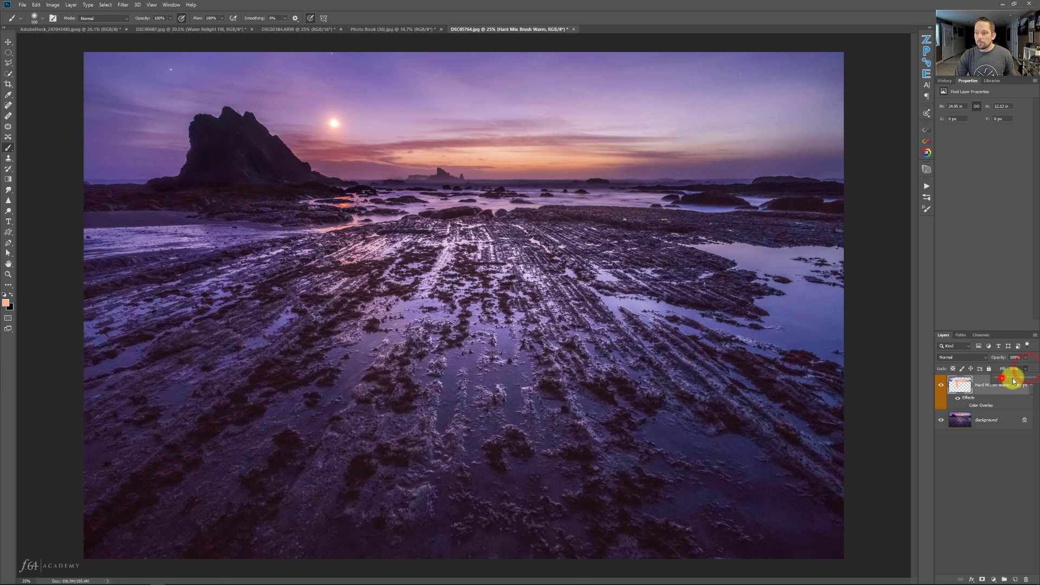
pyautogui.moveTo(1013, 381); pyautogui.dragTo(1034, 378)
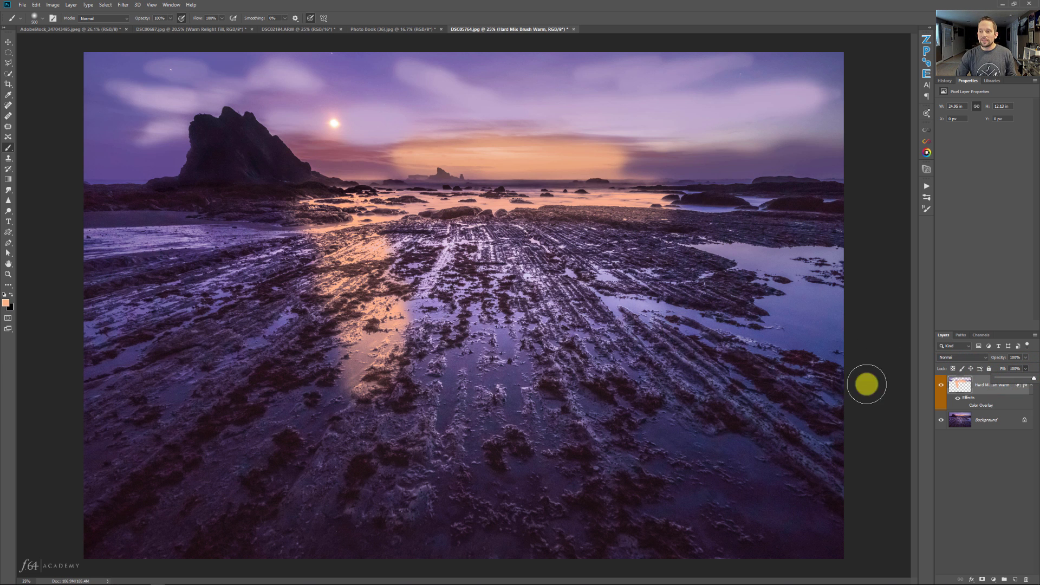
pyautogui.click(941, 421)
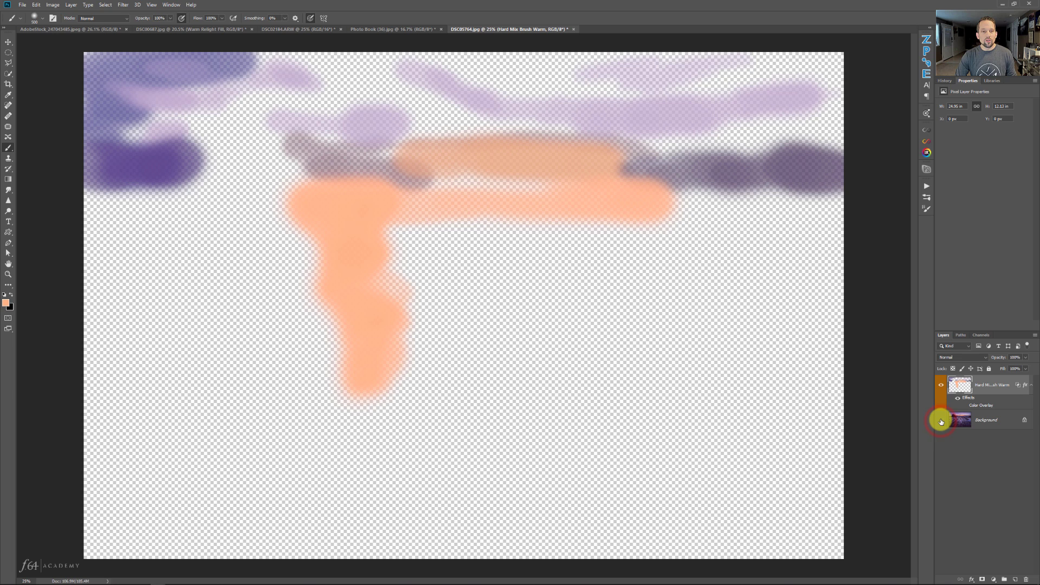
pyautogui.click(941, 421)
# Step: Return the layer to Hard Mix with 15% fill, check Blending Options, and compare on and off
pyautogui.click(954, 357)
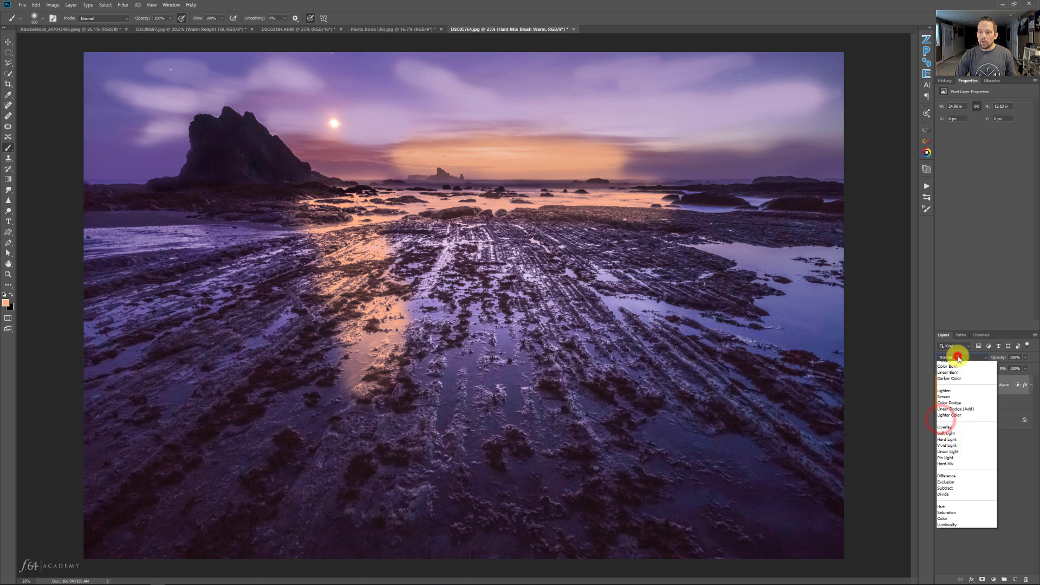
pyautogui.click(950, 493)
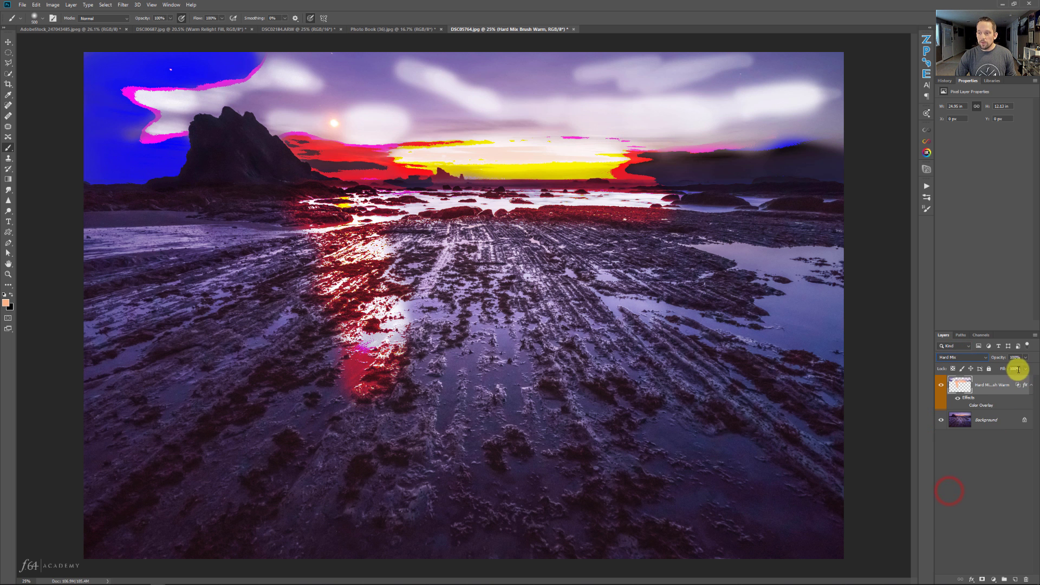
pyautogui.click(1017, 369)
pyautogui.write('15')
pyautogui.press('Return')
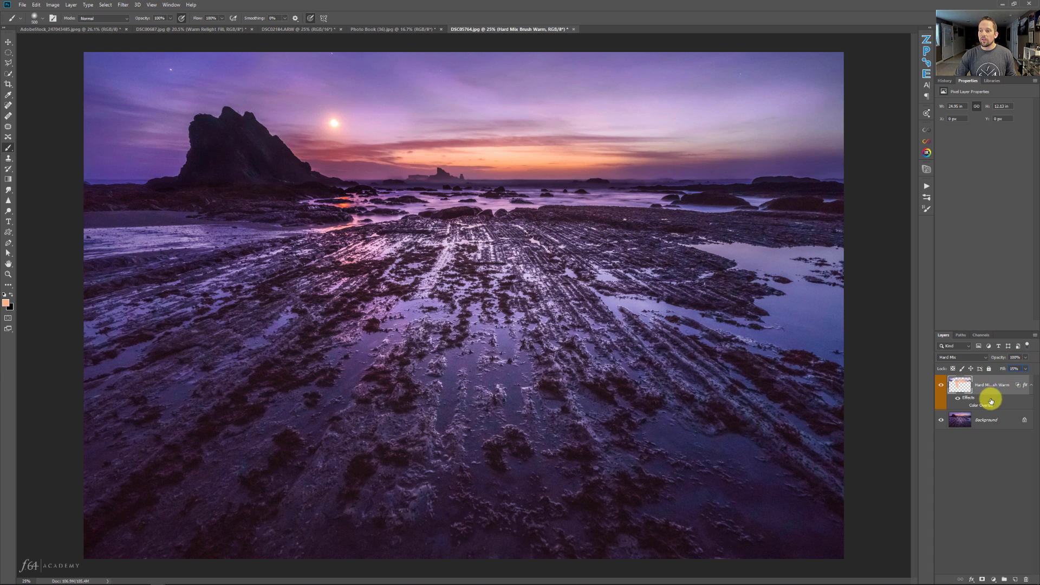
pyautogui.doubleClick(1020, 391)
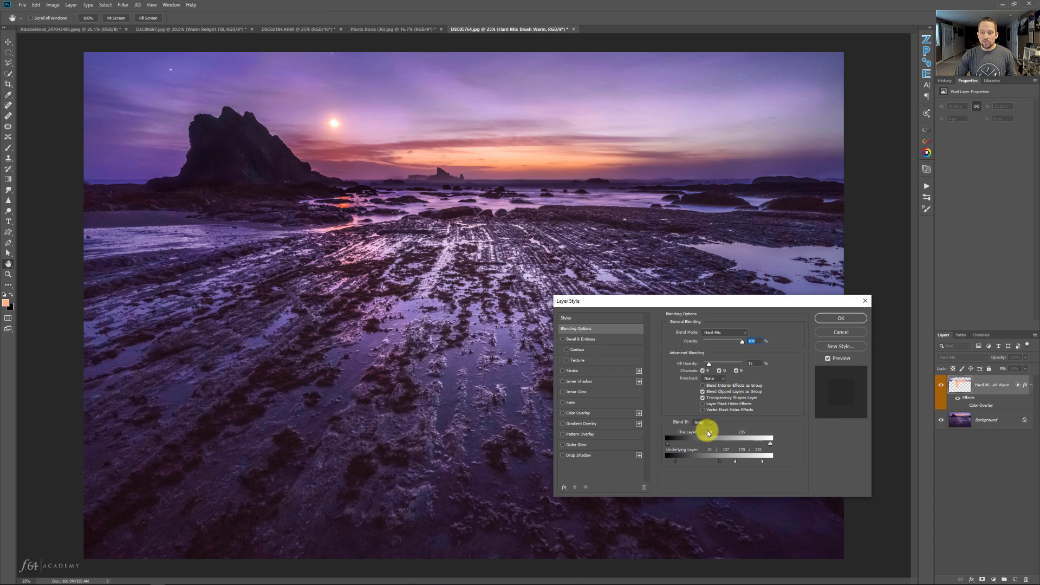
pyautogui.click(840, 319)
pyautogui.press('b')
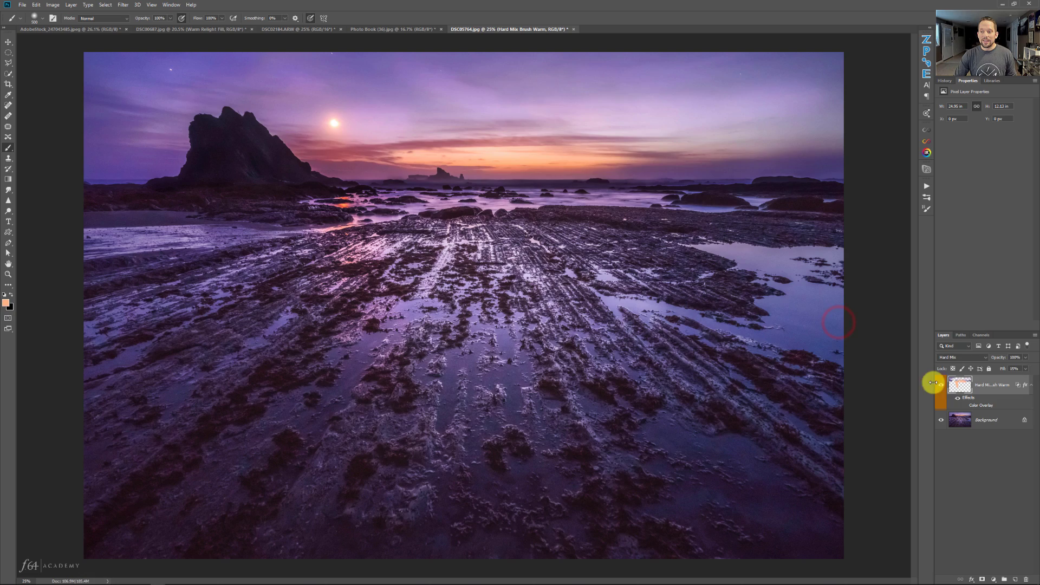
pyautogui.click(943, 386)
pyautogui.click(942, 385)
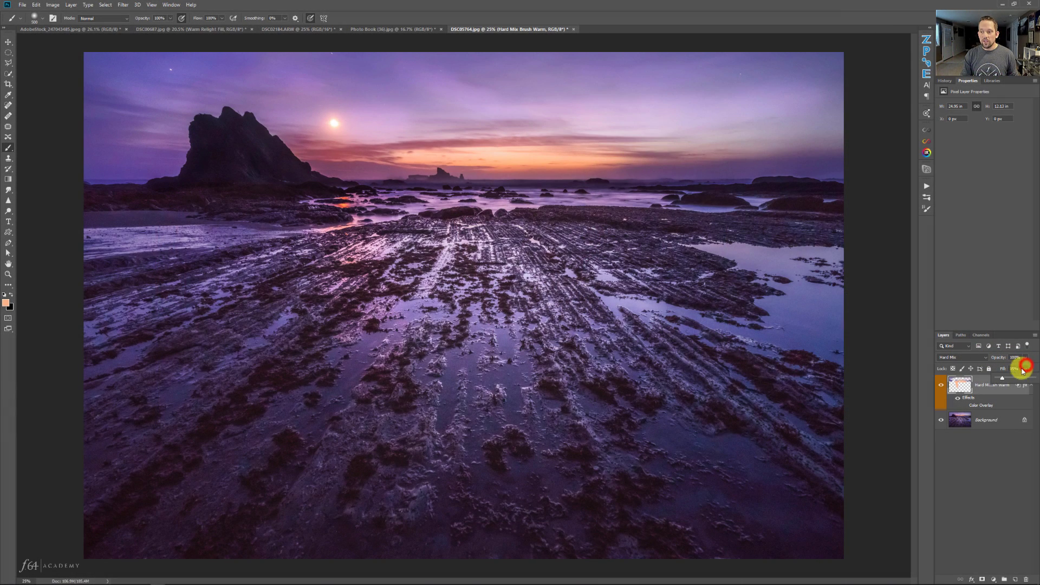
# Step: Raise the Hard Mix Brush Warm fill and lower its opacity from 93% toward 60%
pyautogui.moveTo(1015, 382); pyautogui.dragTo(1005, 380)
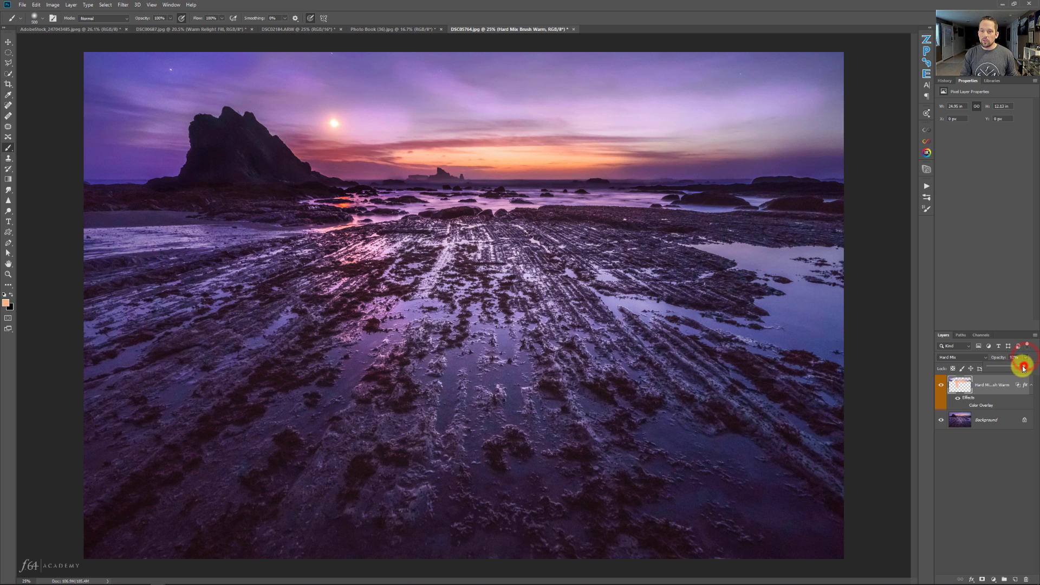
pyautogui.moveTo(1023, 368); pyautogui.dragTo(1010, 372)
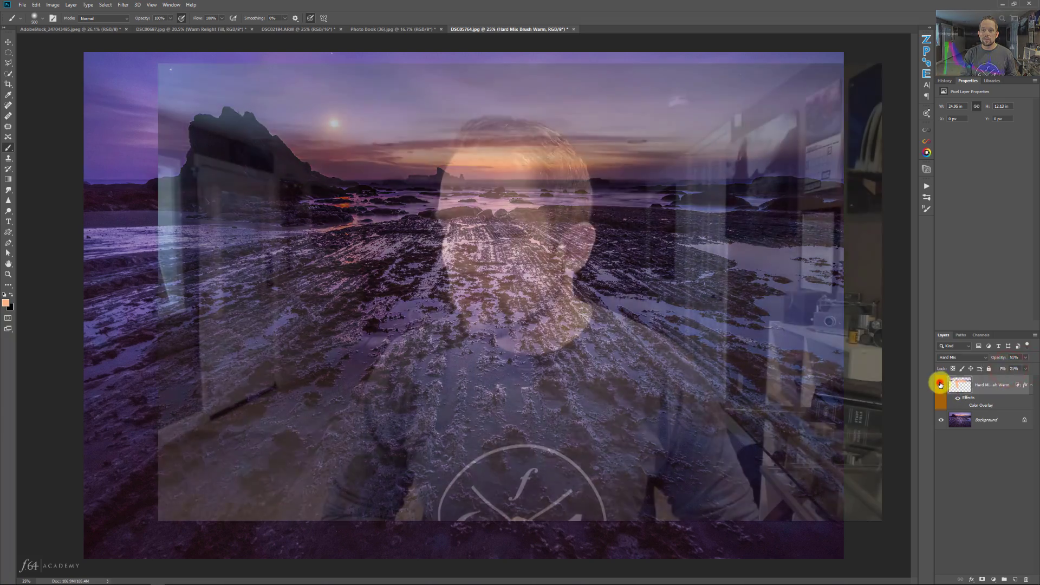